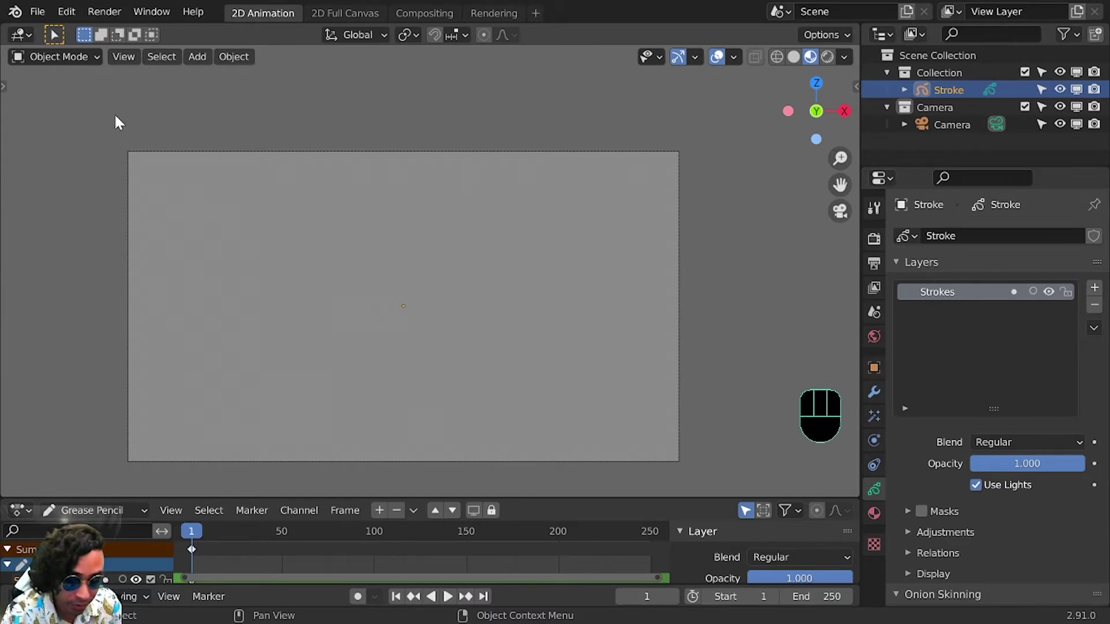
# Enable the Import Images as Planes add-on in Preferences after searching 'ima'
pyautogui.moveTo(68, 13); pyautogui.dragTo(116, 260)
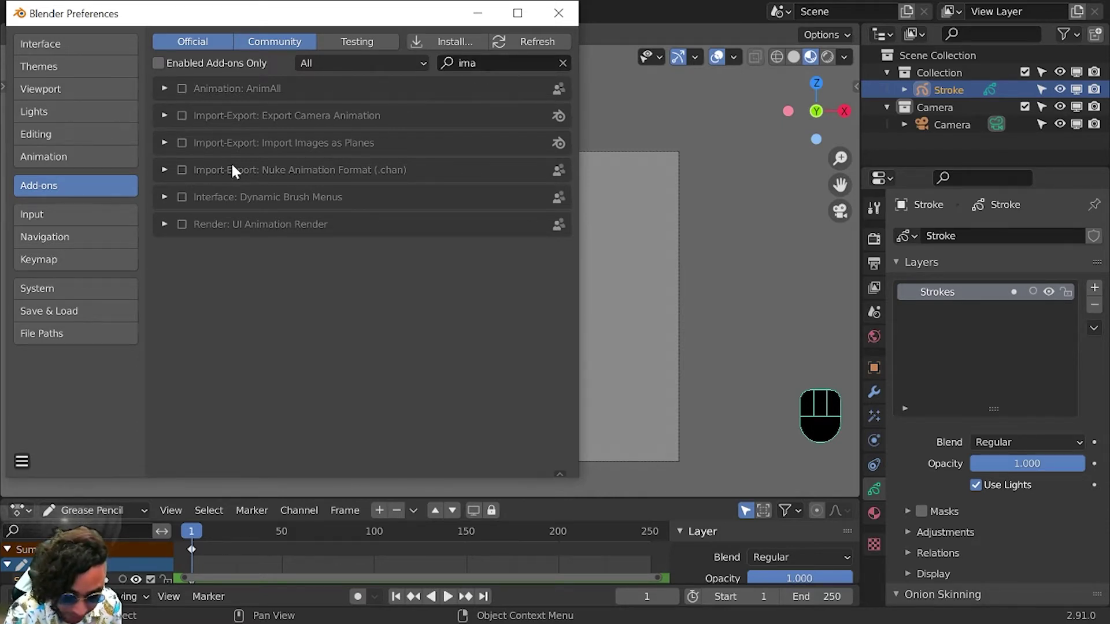
pyautogui.click(179, 142)
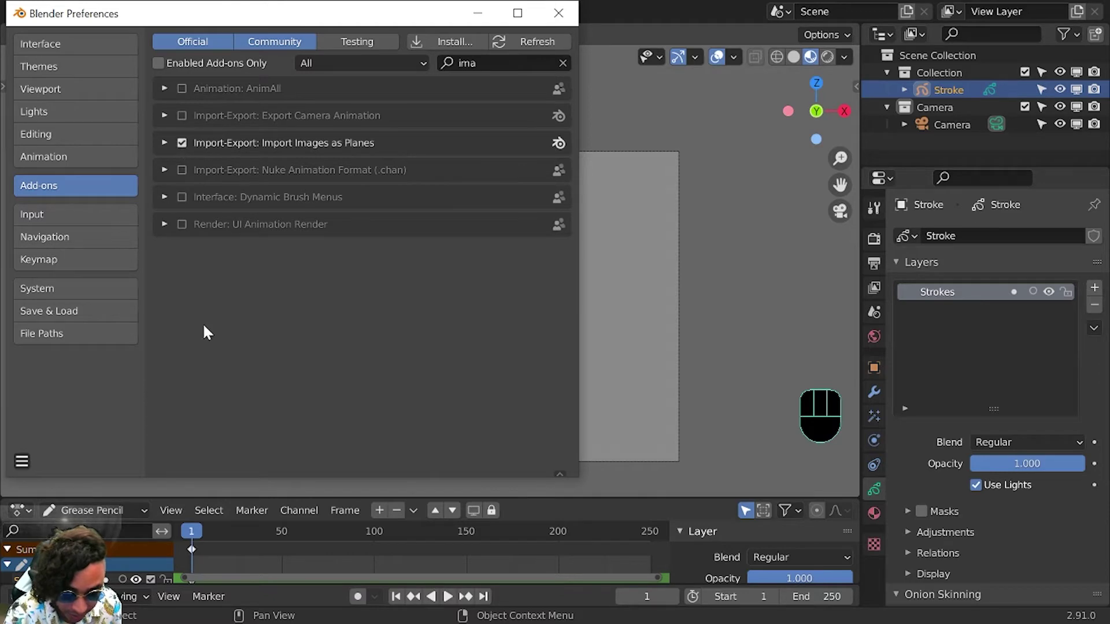
# Import woman-237871.png from the Desktop as a Shadeless image plane
pyautogui.click(558, 12)
pyautogui.click(197, 56)
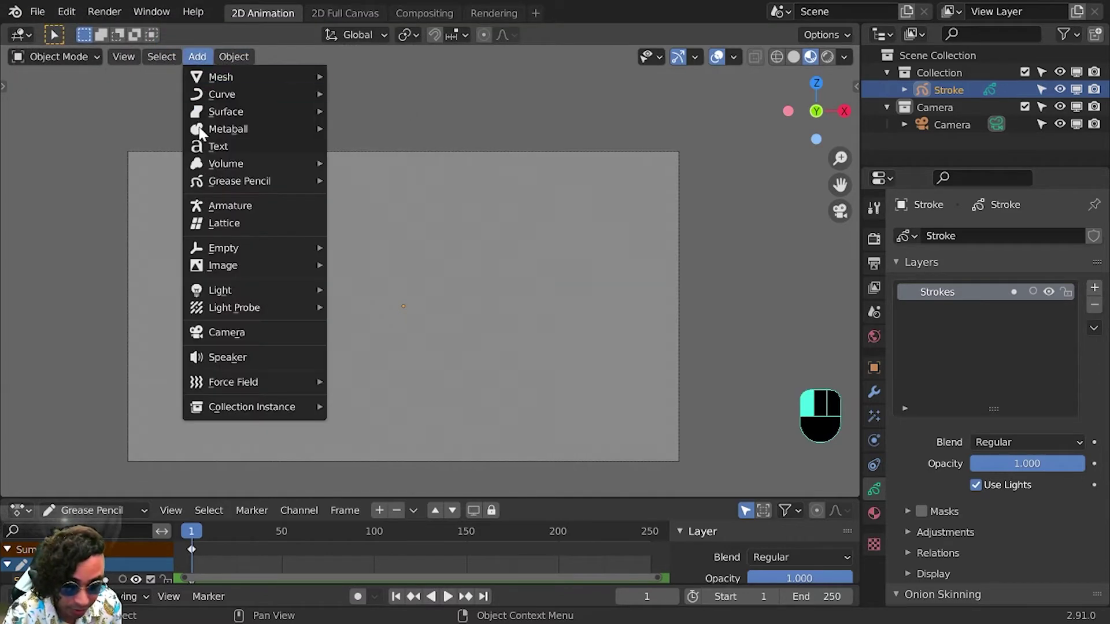
pyautogui.moveTo(245, 267)
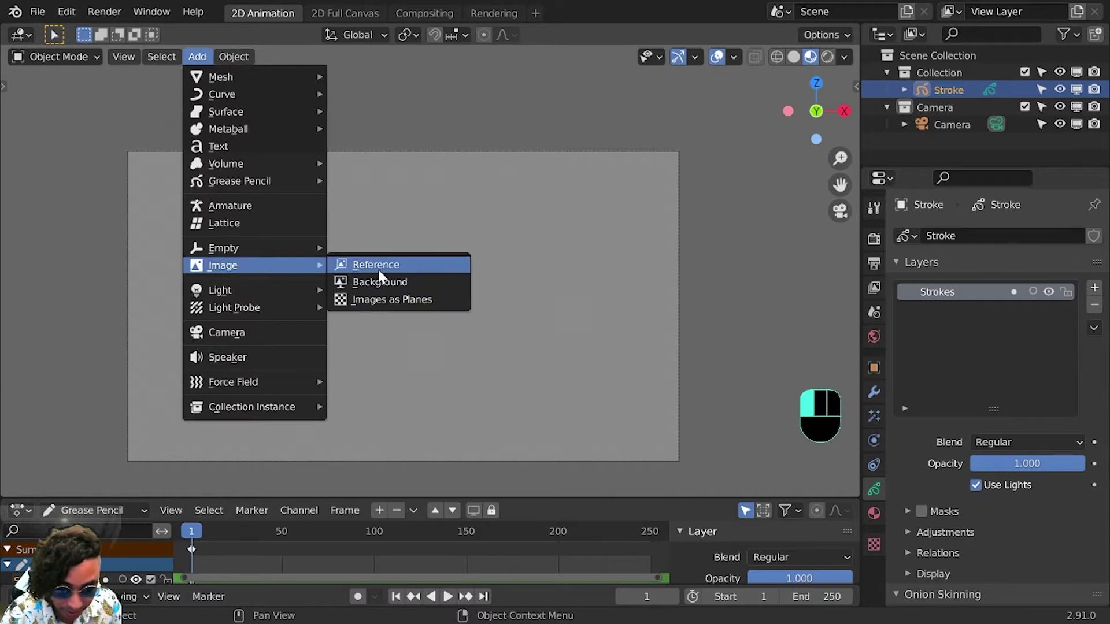
pyautogui.click(381, 296)
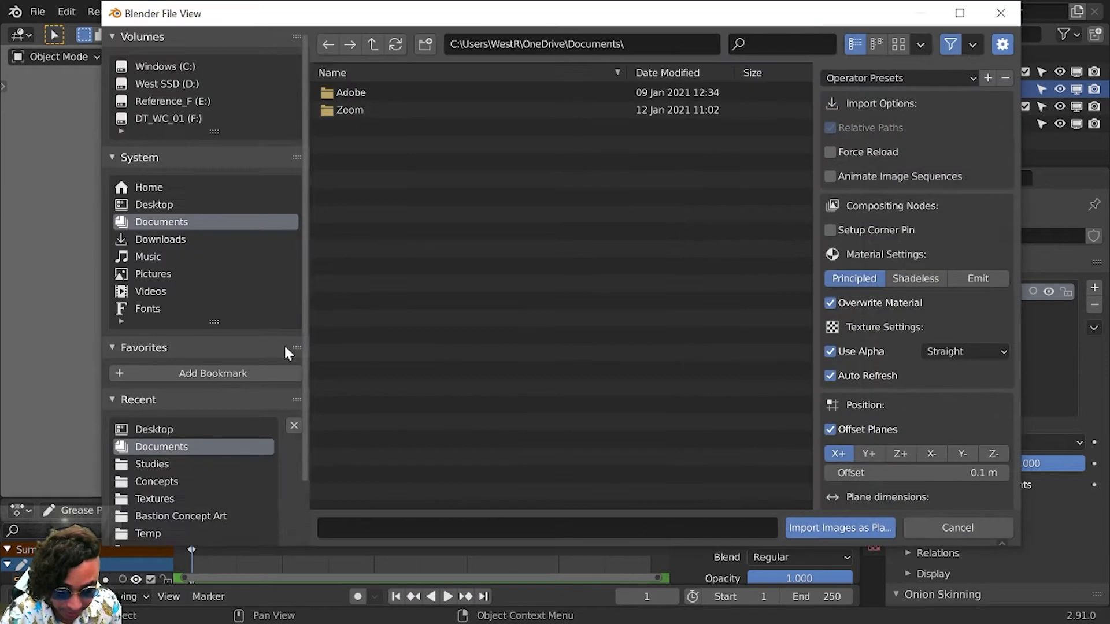
pyautogui.click(221, 203)
pyautogui.click(380, 110)
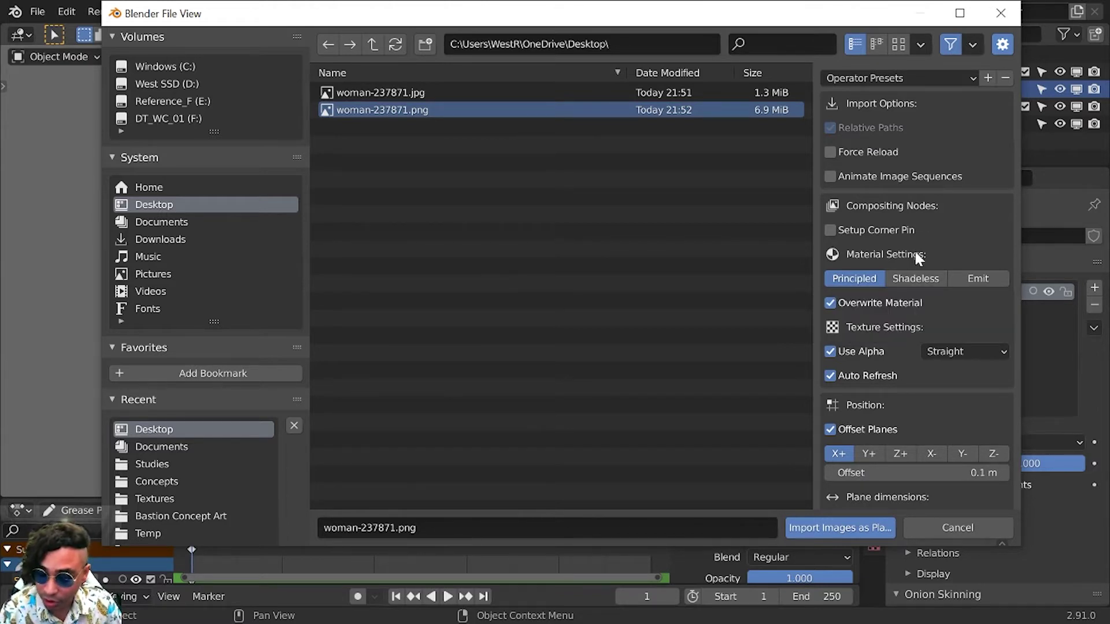
pyautogui.click(927, 279)
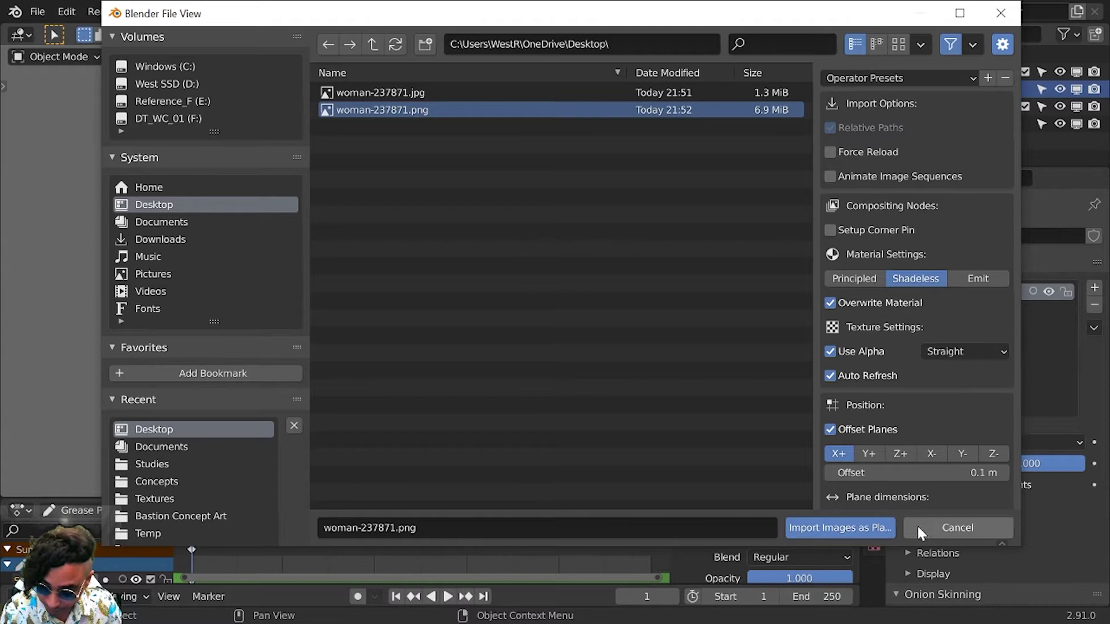
pyautogui.click(855, 527)
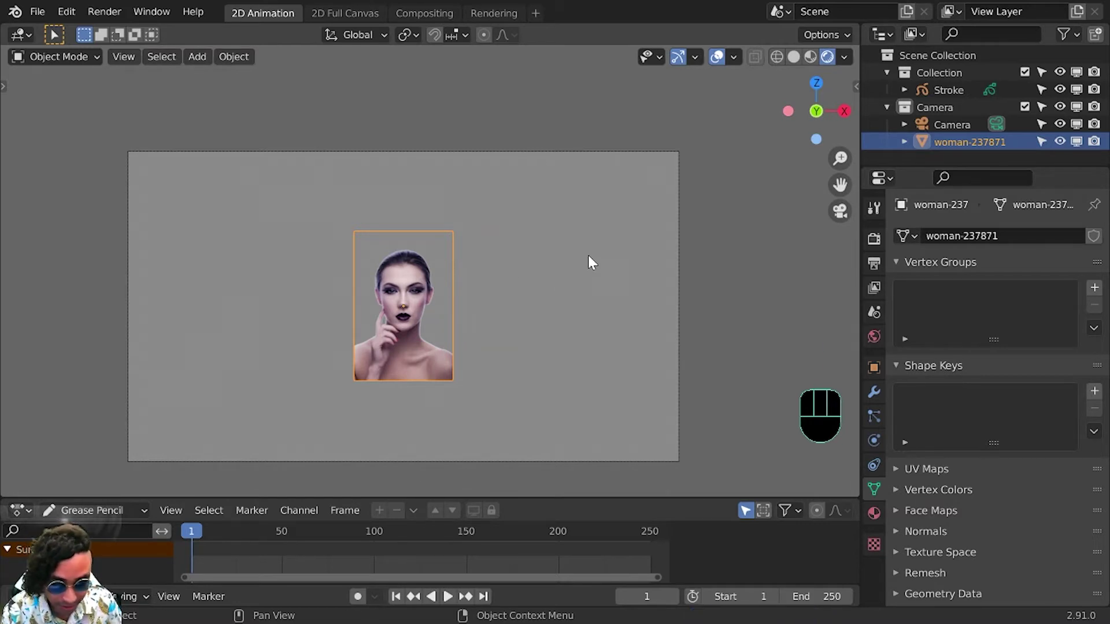
# Scale the woman image plane up uniformly to 1.891
pyautogui.press('s')
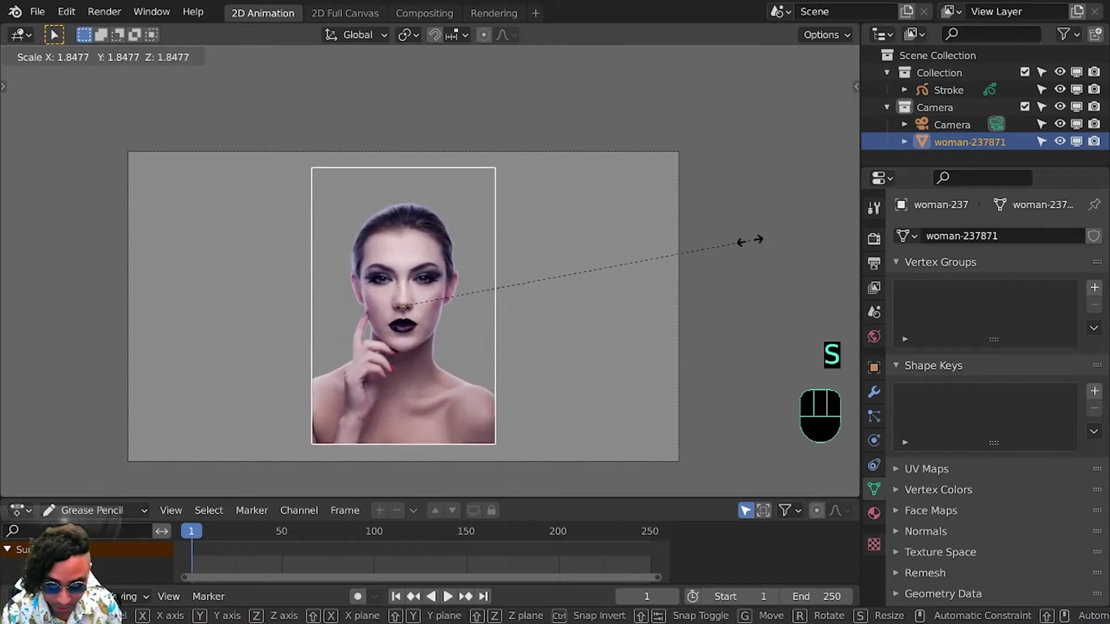
pyautogui.click(751, 232)
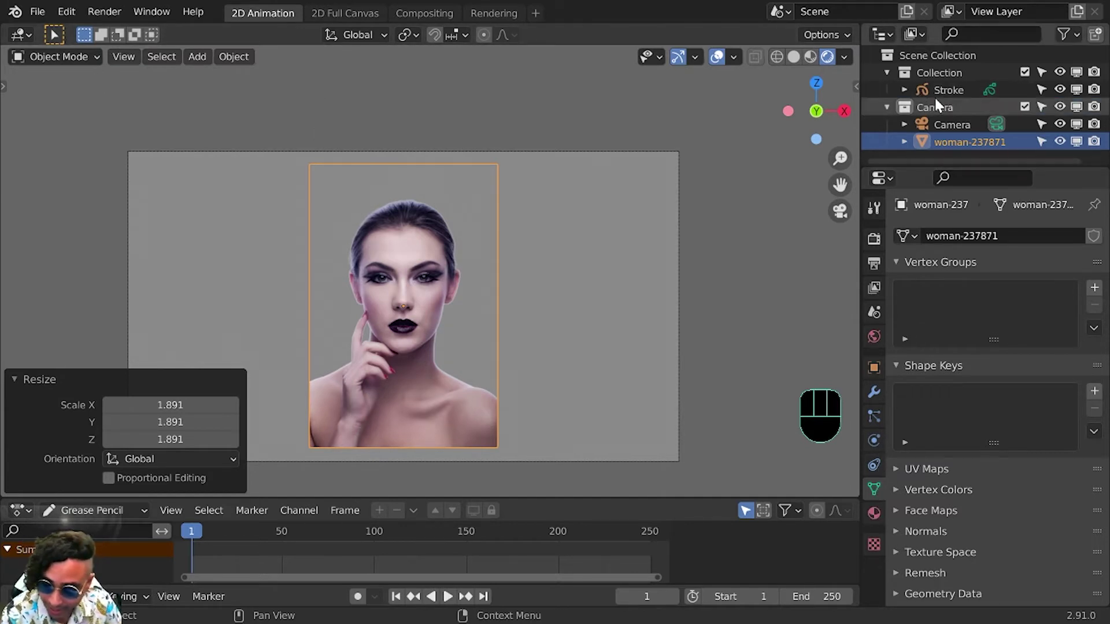
# Put the Stroke grease pencil object into Draw mode
pyautogui.click(951, 90)
pyautogui.click(58, 57)
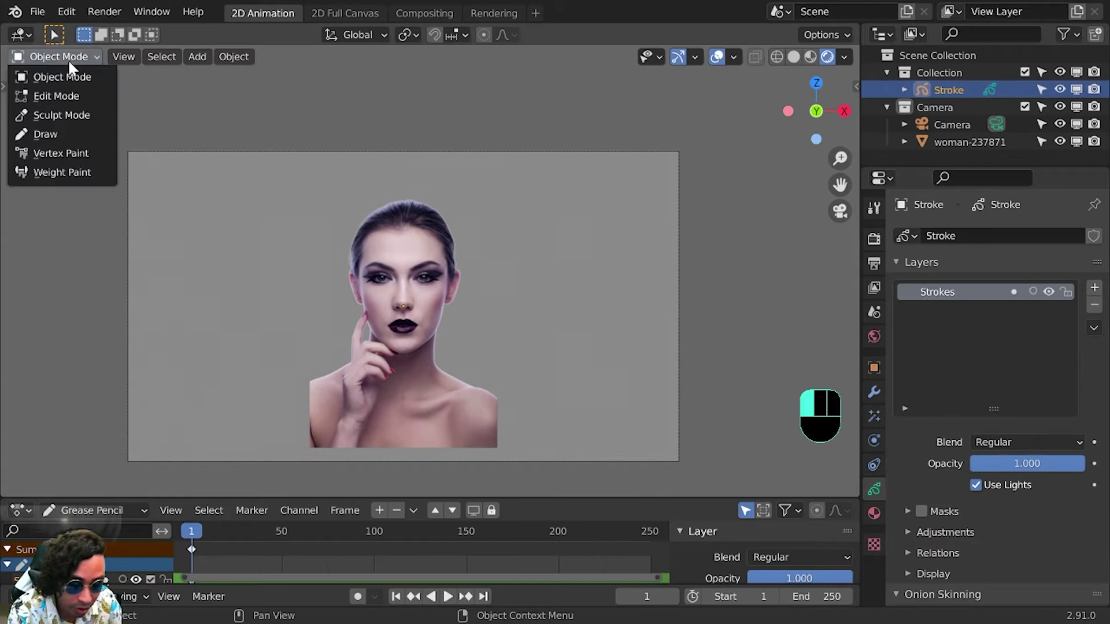
pyautogui.click(61, 134)
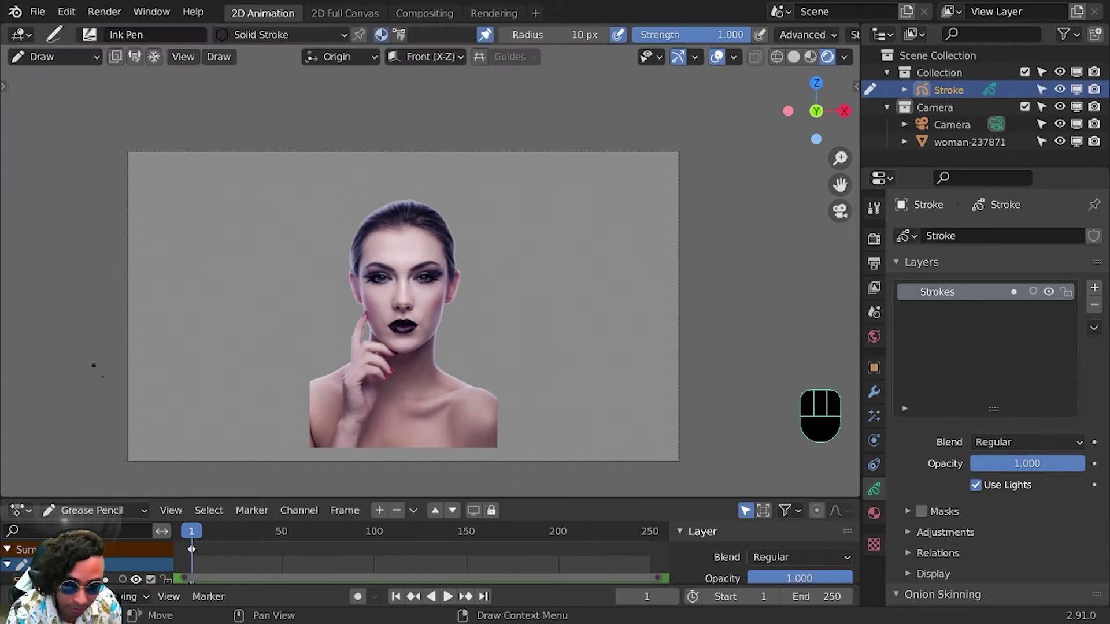
# Add a new grease pencil layer named HOLDOUT above Strokes
pyautogui.click(1094, 288)
pyautogui.doubleClick(956, 293)
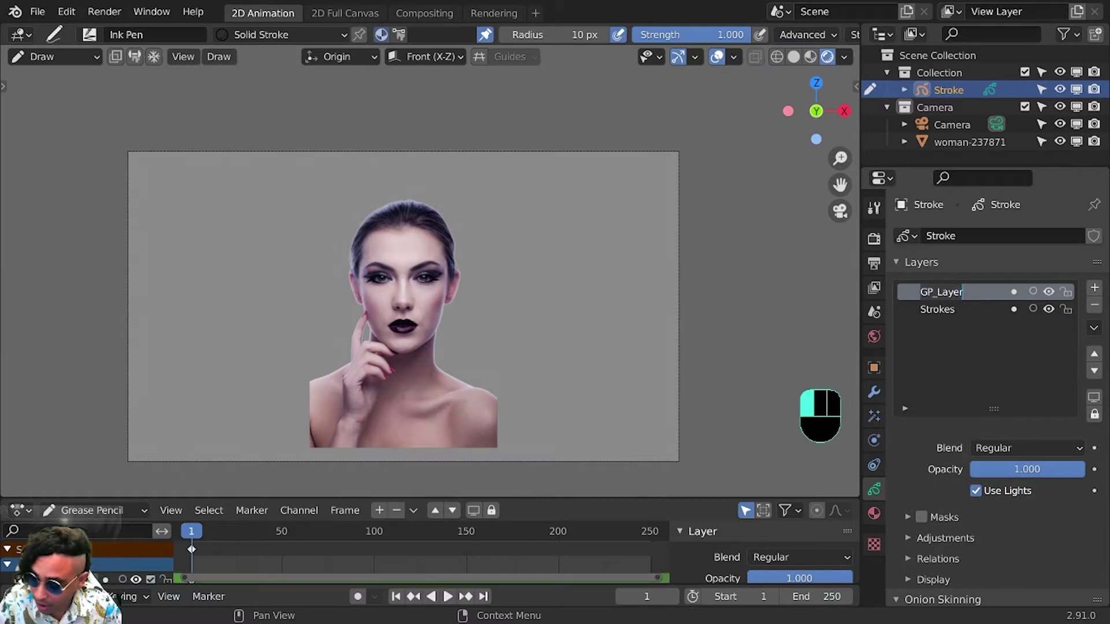
pyautogui.write('HOL')
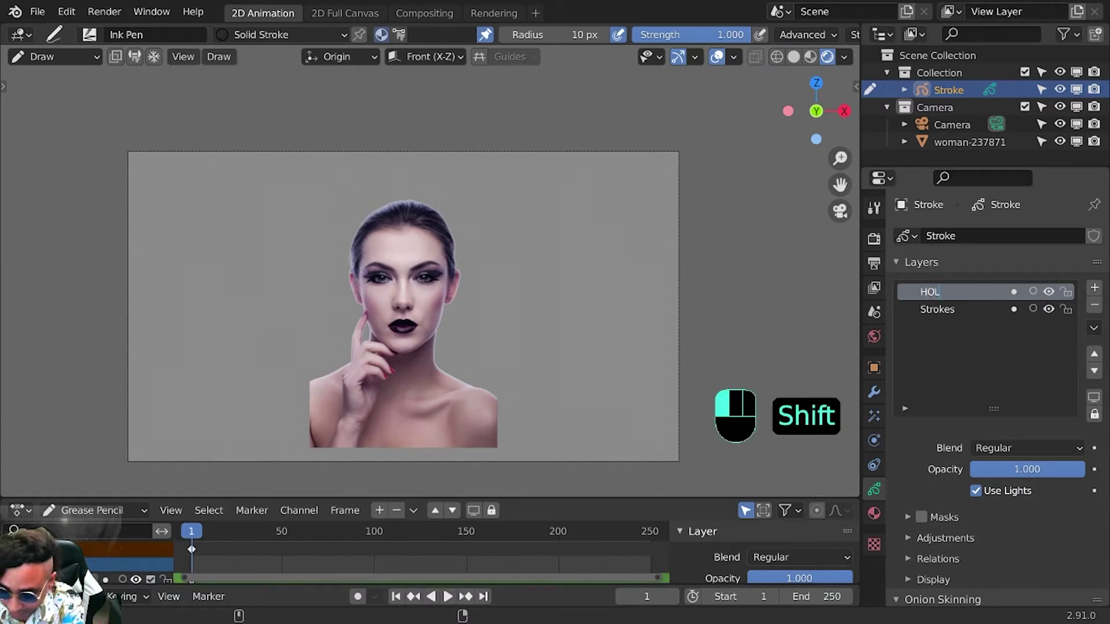
pyautogui.write('D')
pyautogui.press('Return')
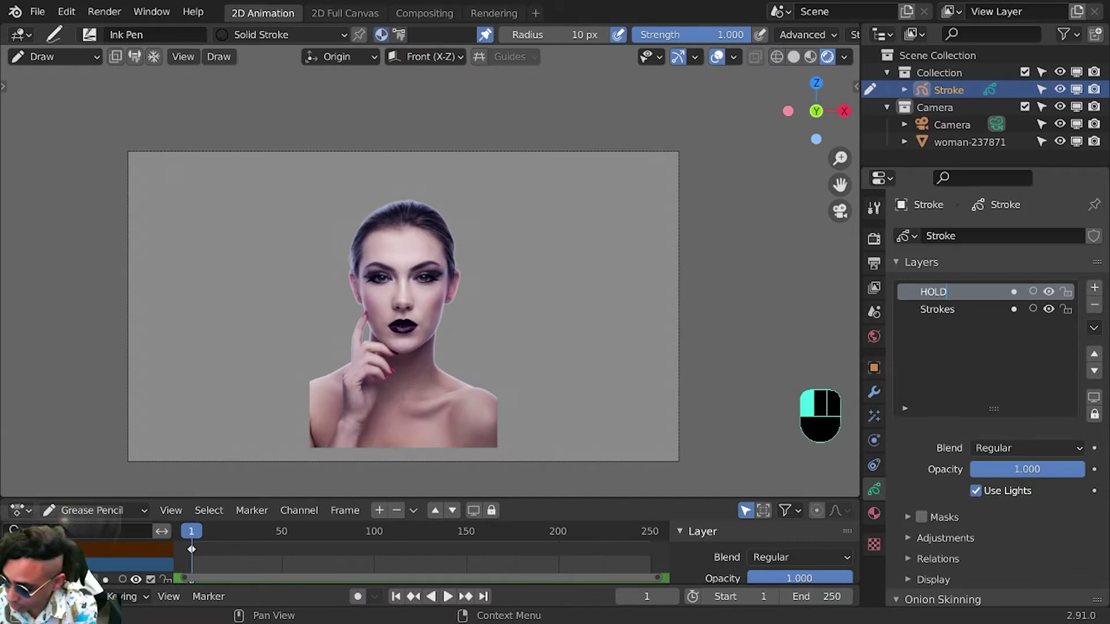
pyautogui.write('OUT')
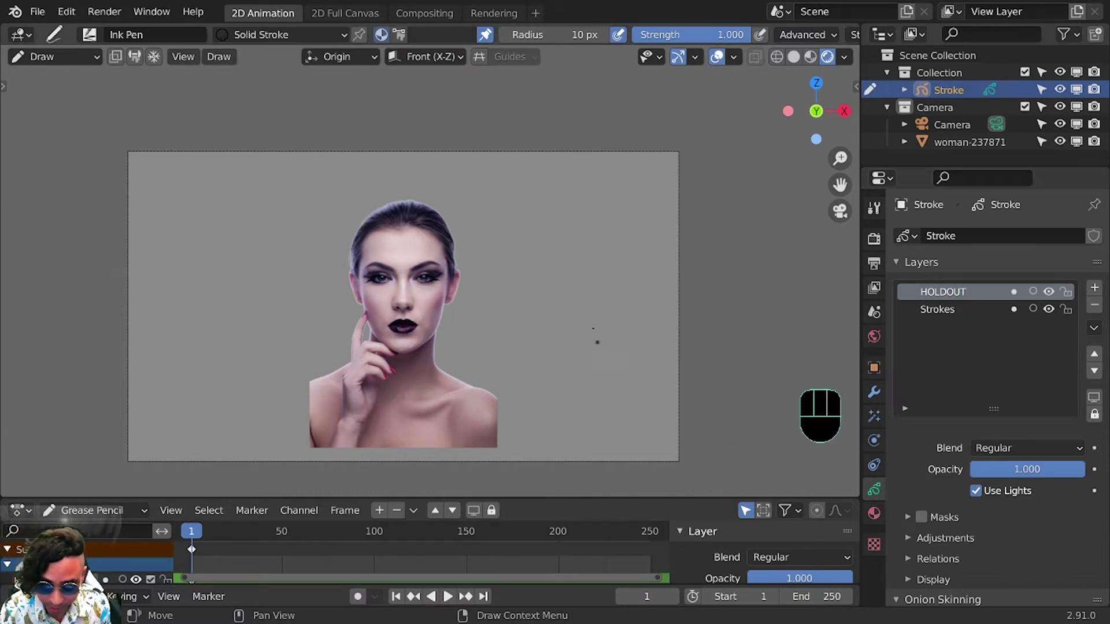
pyautogui.keyDown('shift'); pyautogui.moveTo(595, 334); pyautogui.dragTo(600, 272, button='middle'); pyautogui.keyUp('shift')
# Create a new material named HOLDOUT in an added slot on the Stroke object
pyautogui.click(874, 513)
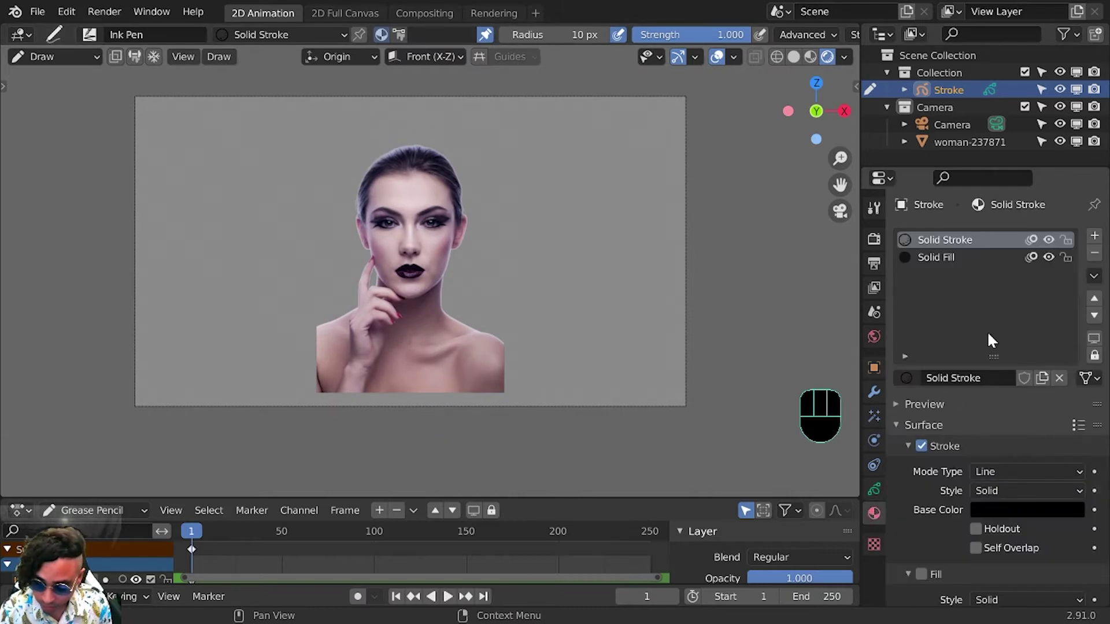
pyautogui.click(994, 257)
pyautogui.click(1094, 238)
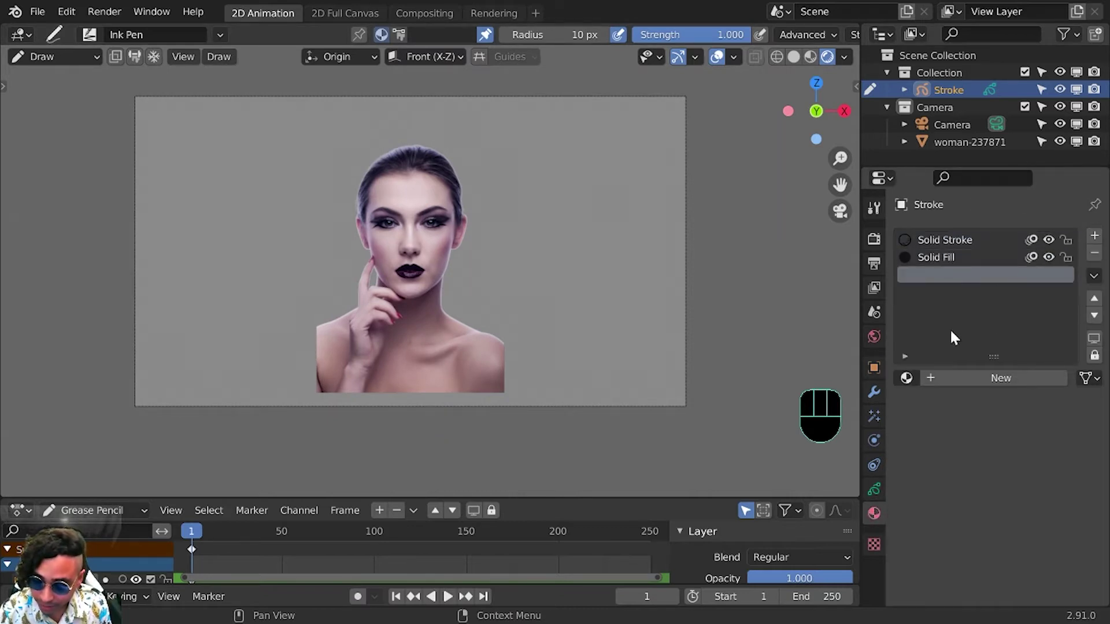
pyautogui.click(970, 378)
pyautogui.doubleClick(944, 274)
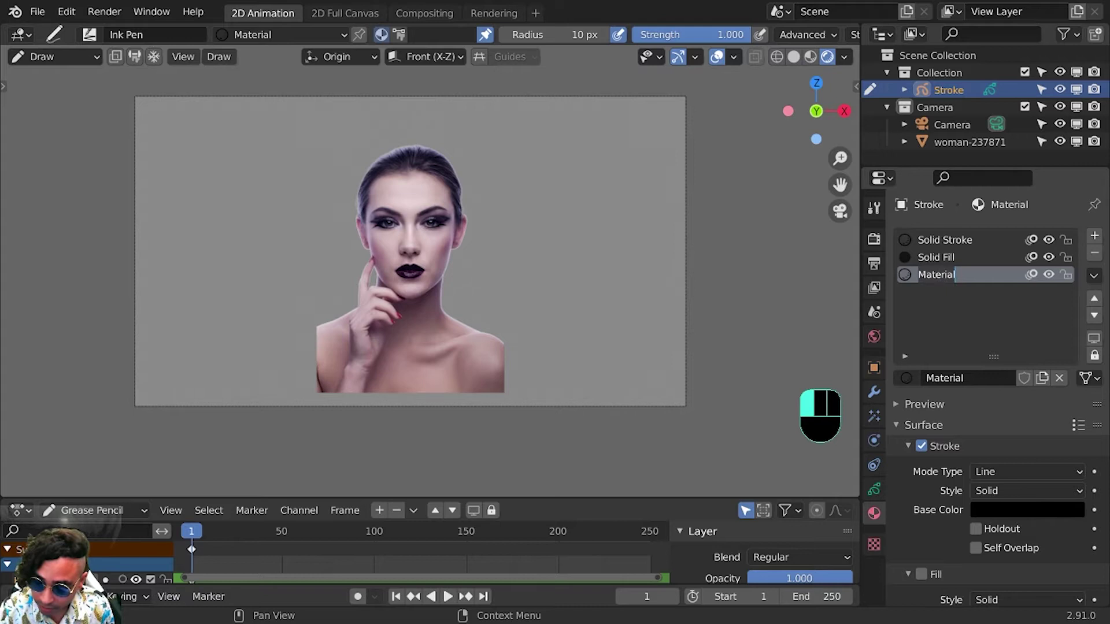
pyautogui.write('HOD')
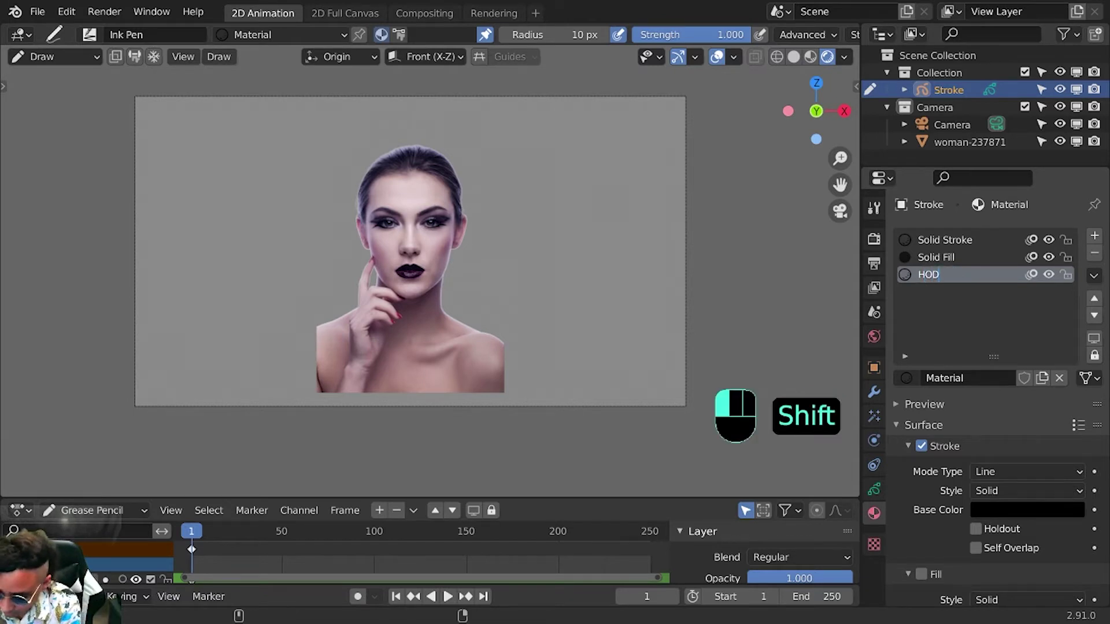
pyautogui.press('BackSpace')
pyautogui.write('LDOU')
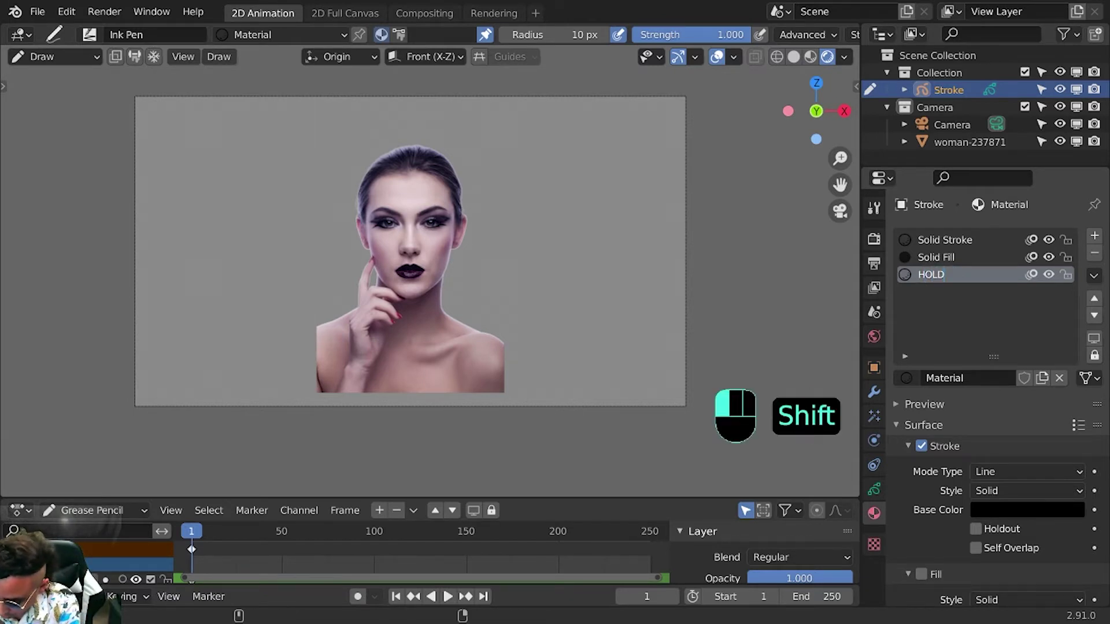
pyautogui.write('T')
pyautogui.press('Return')
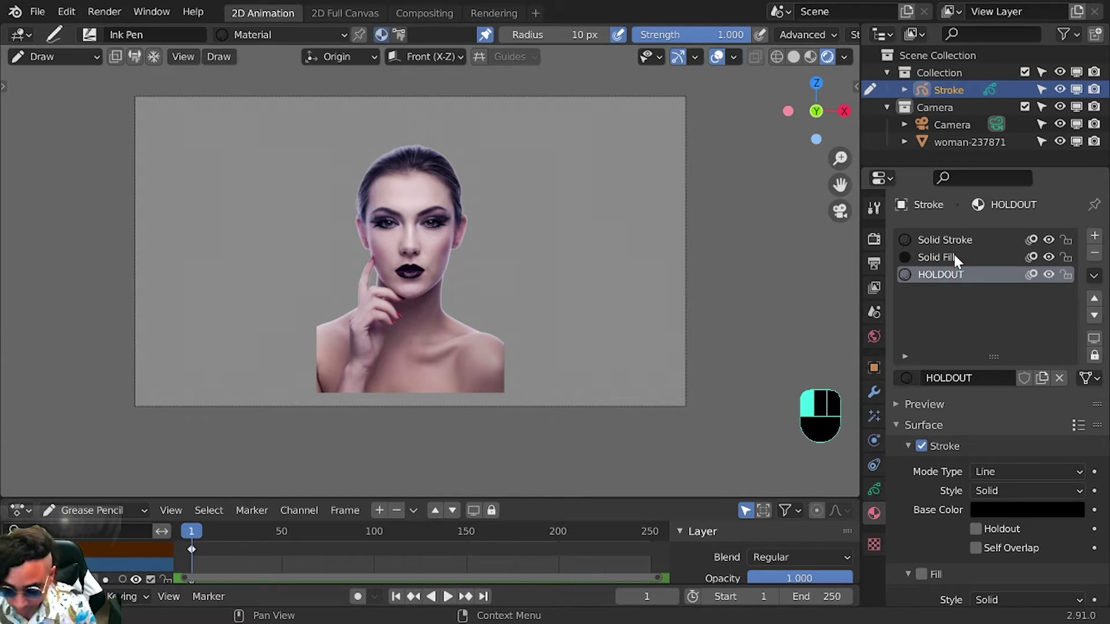
# Enable Fill on the HOLDOUT material and set its base colour to red
pyautogui.scroll(-2, 993, 293)
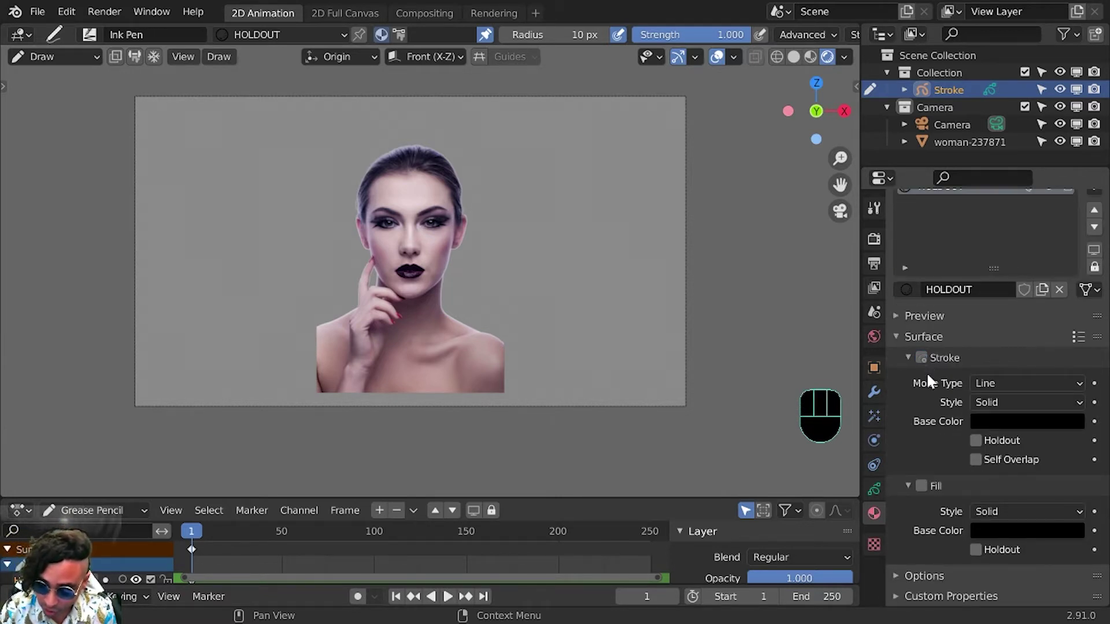
pyautogui.click(921, 485)
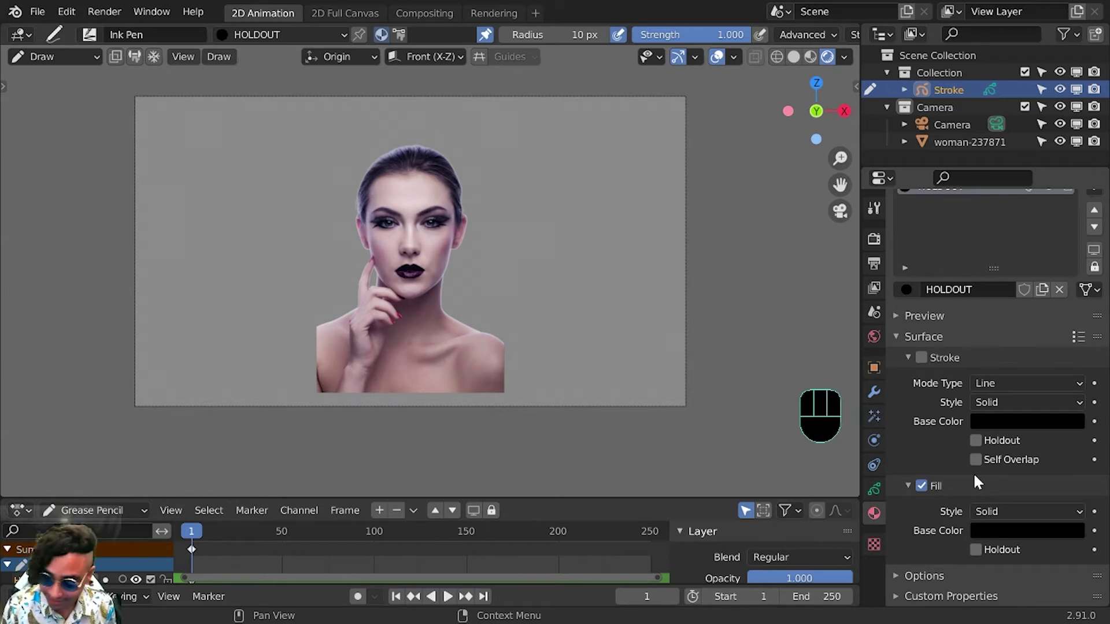
pyautogui.click(1011, 530)
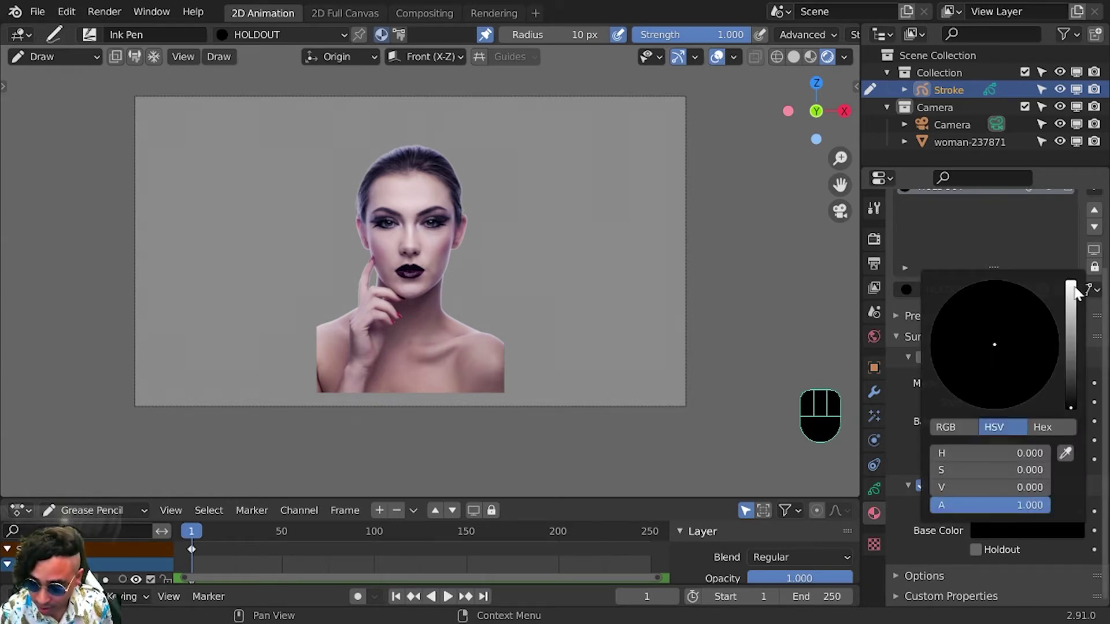
pyautogui.moveTo(1035, 487); pyautogui.dragTo(1057, 487)
pyautogui.moveTo(996, 361); pyautogui.dragTo(995, 396)
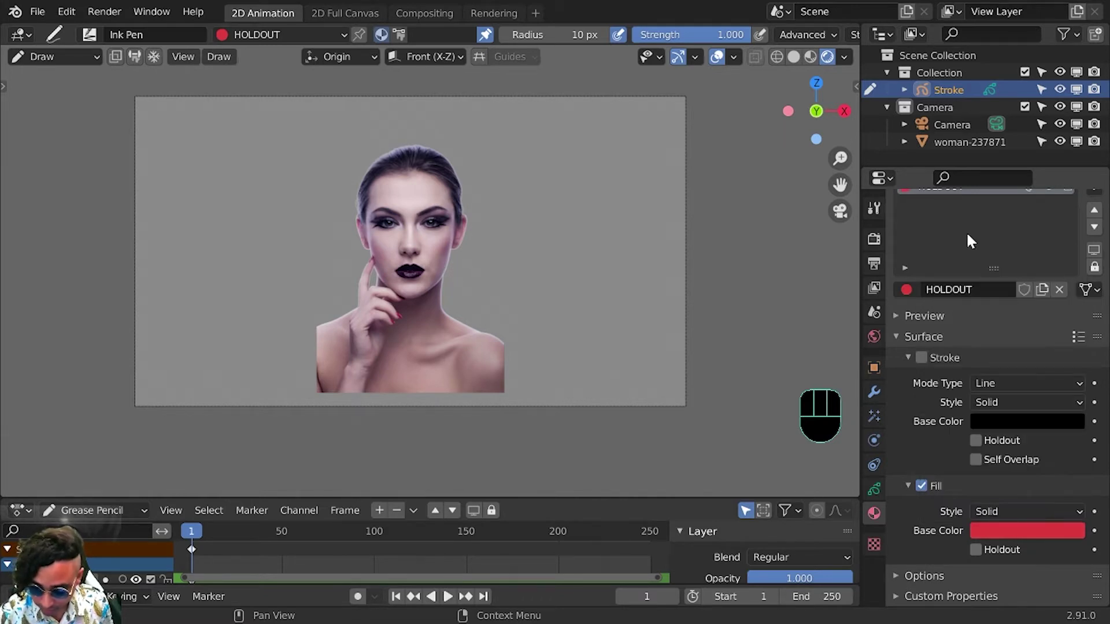
pyautogui.scroll(3, 966, 231)
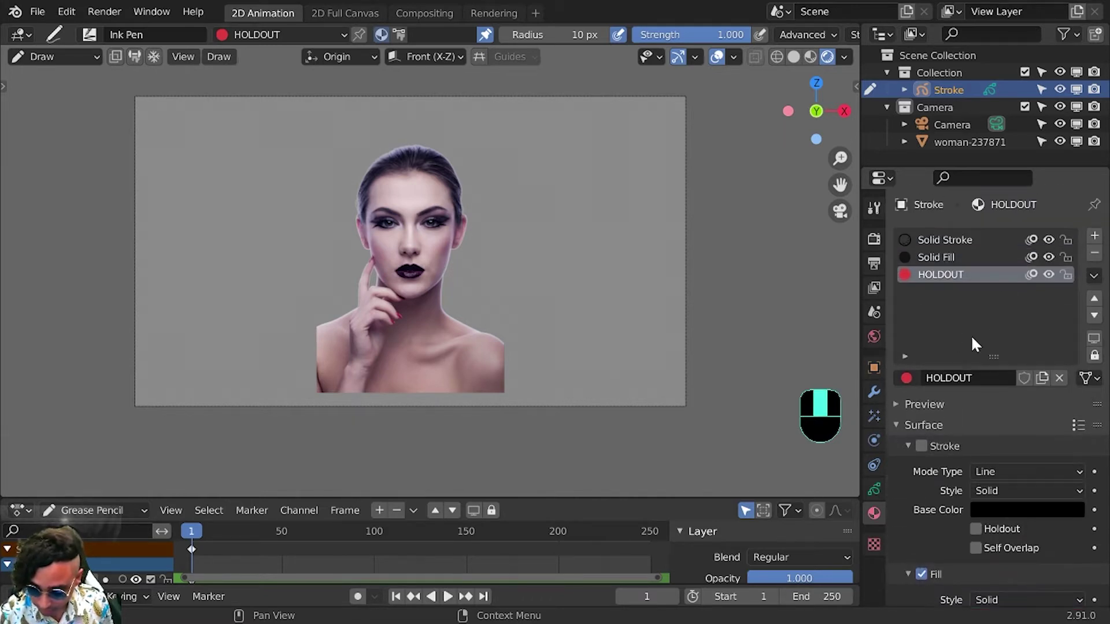
# Lower the HOLDOUT layer opacity to 0.577
pyautogui.click(879, 487)
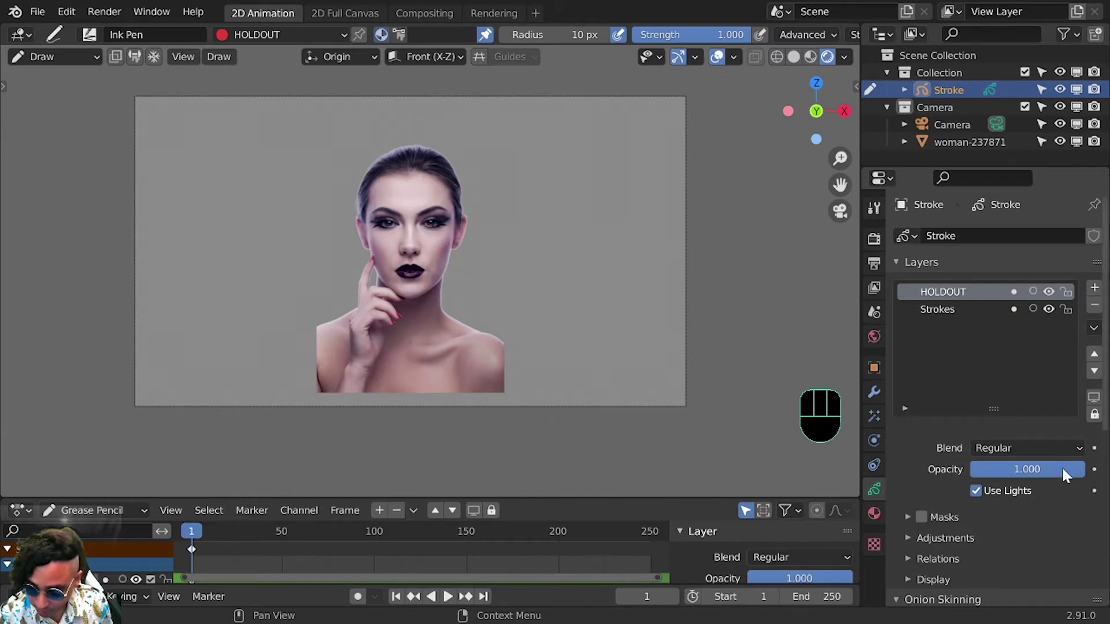
pyautogui.moveTo(1061, 465); pyautogui.dragTo(1008, 481)
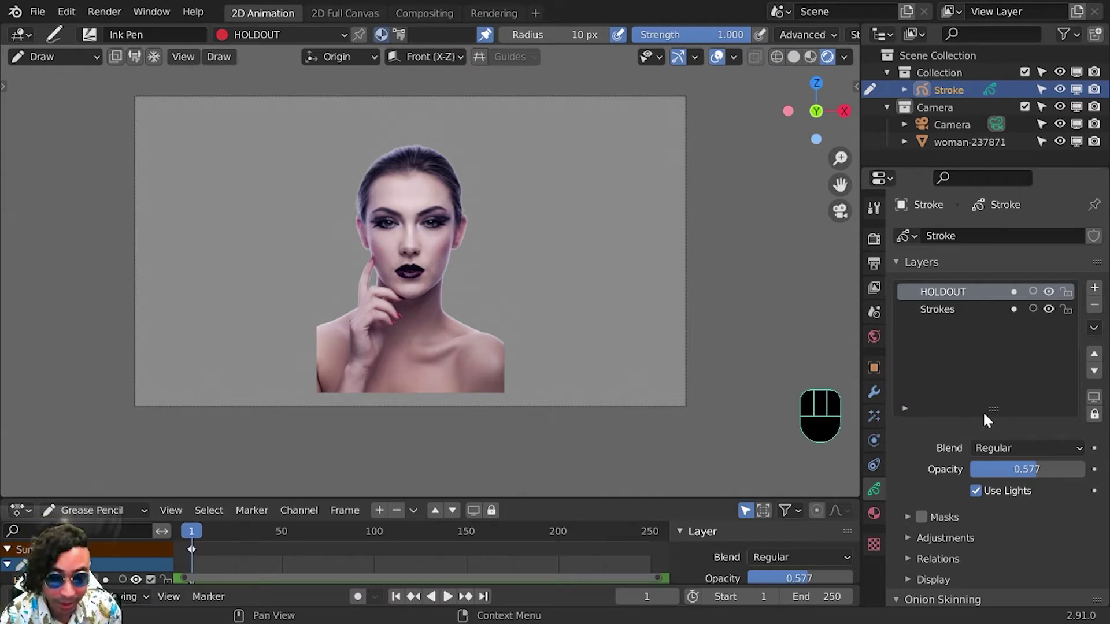
pyautogui.scroll(3, 500, 275)
# Paint holdout strokes over the woman's face, lips, neck and left shoulder
pyautogui.moveTo(333, 350)
pyautogui.mouseDown()
pyautogui.moveTo(331, 312)
pyautogui.moveTo(403, 248)
pyautogui.moveTo(439, 154)
pyautogui.moveTo(443, 347)
pyautogui.mouseUp()
pyautogui.moveTo(443, 347); pyautogui.dragTo(432, 442, button='middle')
pyautogui.moveTo(408, 265)
pyautogui.mouseDown()
pyautogui.moveTo(404, 214)
pyautogui.moveTo(543, 173)
pyautogui.mouseUp()
pyautogui.moveTo(416, 87); pyautogui.dragTo(555, 81)
pyautogui.moveTo(570, 174); pyautogui.dragTo(570, 249)
pyautogui.moveTo(569, 248); pyautogui.dragTo(569, 202, button='middle')
pyautogui.moveTo(433, 173); pyautogui.dragTo(509, 225)
pyautogui.moveTo(509, 226); pyautogui.dragTo(508, 138, button='middle')
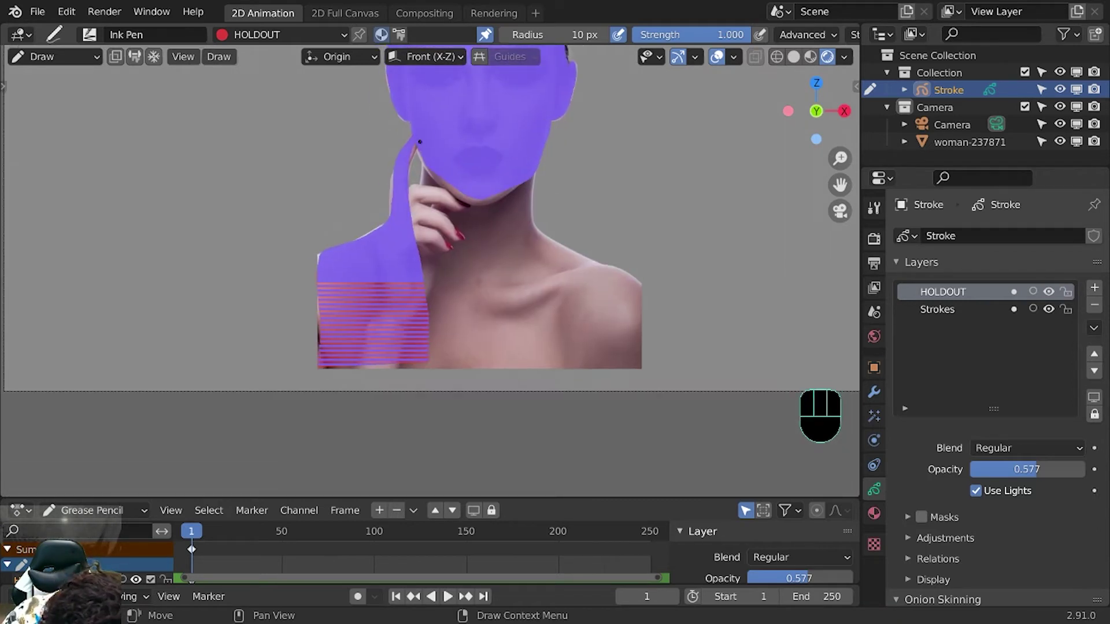
pyautogui.moveTo(410, 151)
pyautogui.mouseDown()
pyautogui.moveTo(390, 213)
pyautogui.moveTo(509, 260)
pyautogui.mouseUp()
# Fill in the neck and shoulders with holdout, undoing the stray hair stroke
pyautogui.moveTo(527, 140); pyautogui.dragTo(528, 232)
pyautogui.moveTo(529, 231); pyautogui.dragTo(558, 159, button='middle')
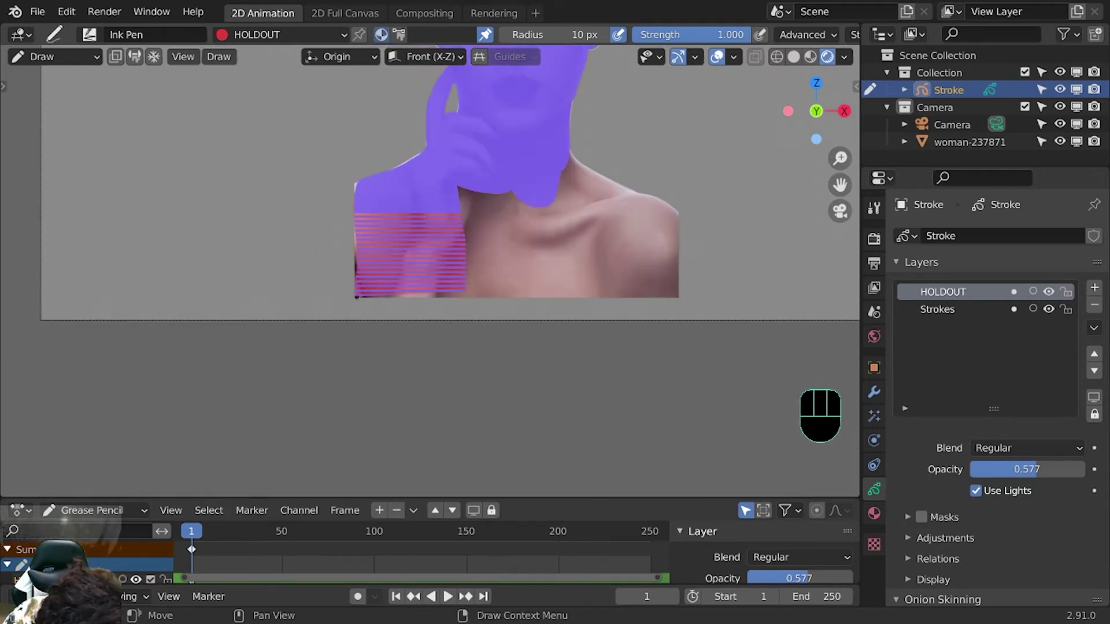
pyautogui.moveTo(491, 283)
pyautogui.mouseDown()
pyautogui.moveTo(670, 231)
pyautogui.moveTo(491, 173)
pyautogui.mouseUp()
pyautogui.moveTo(590, 46); pyautogui.dragTo(585, 173, button='middle')
pyautogui.moveTo(584, 173)
pyautogui.mouseDown()
pyautogui.moveTo(562, 133)
pyautogui.moveTo(466, 218)
pyautogui.mouseUp()
pyautogui.hotkey('ctrl', 'z')
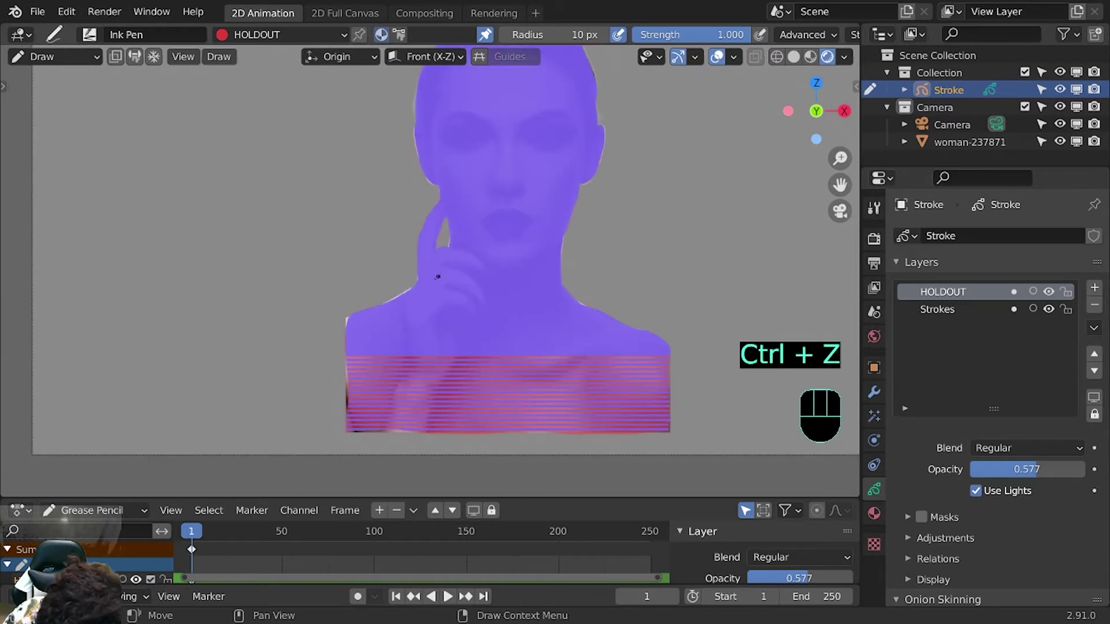
pyautogui.moveTo(446, 230); pyautogui.dragTo(645, 298, button='middle')
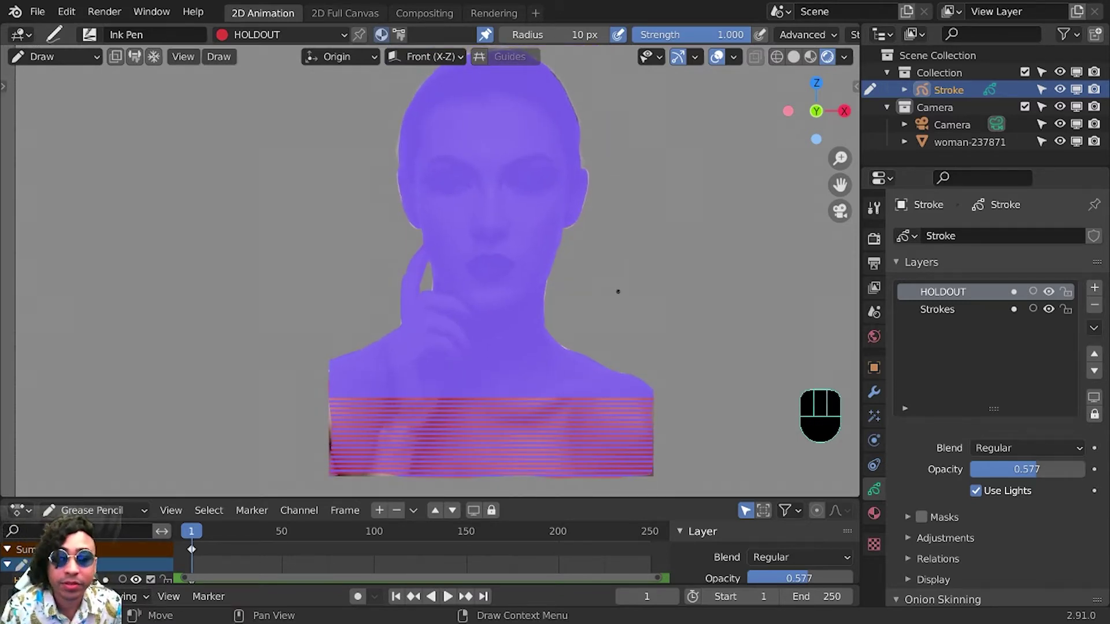
pyautogui.moveTo(594, 206); pyautogui.dragTo(577, 232, button='middle')
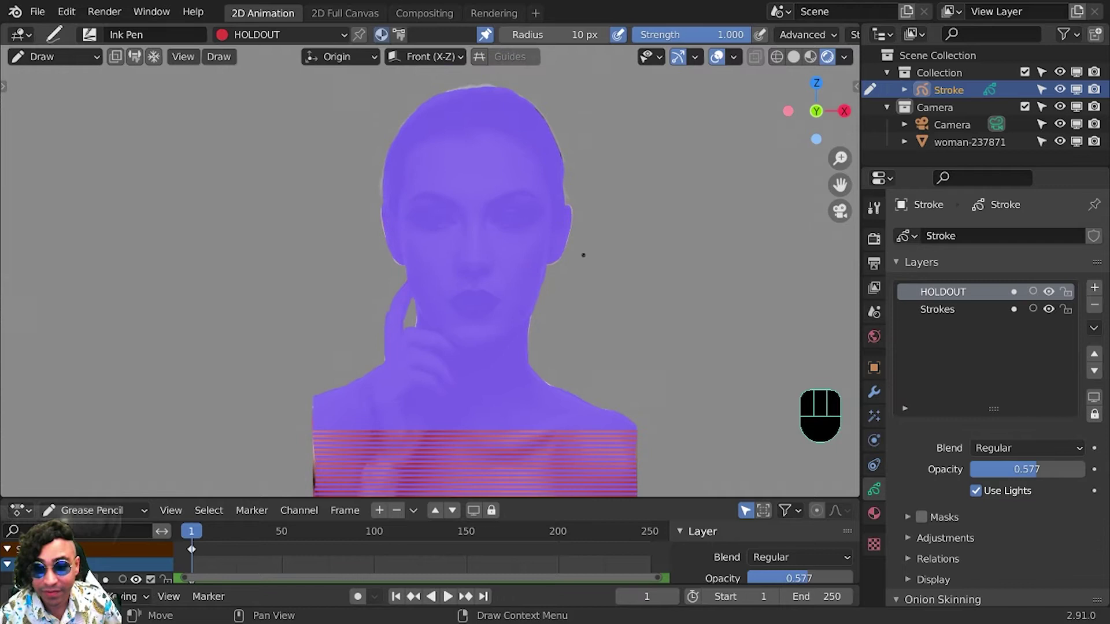
pyautogui.click(872, 513)
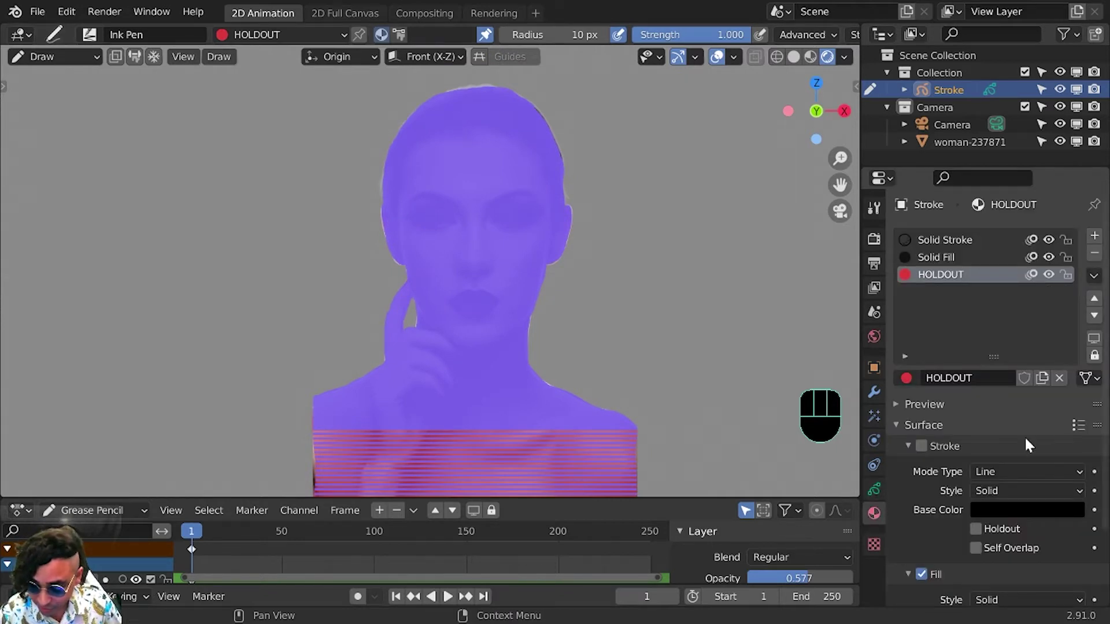
pyautogui.scroll(-4, 1024, 435)
pyautogui.moveTo(555, 367); pyautogui.dragTo(509, 316, button='middle')
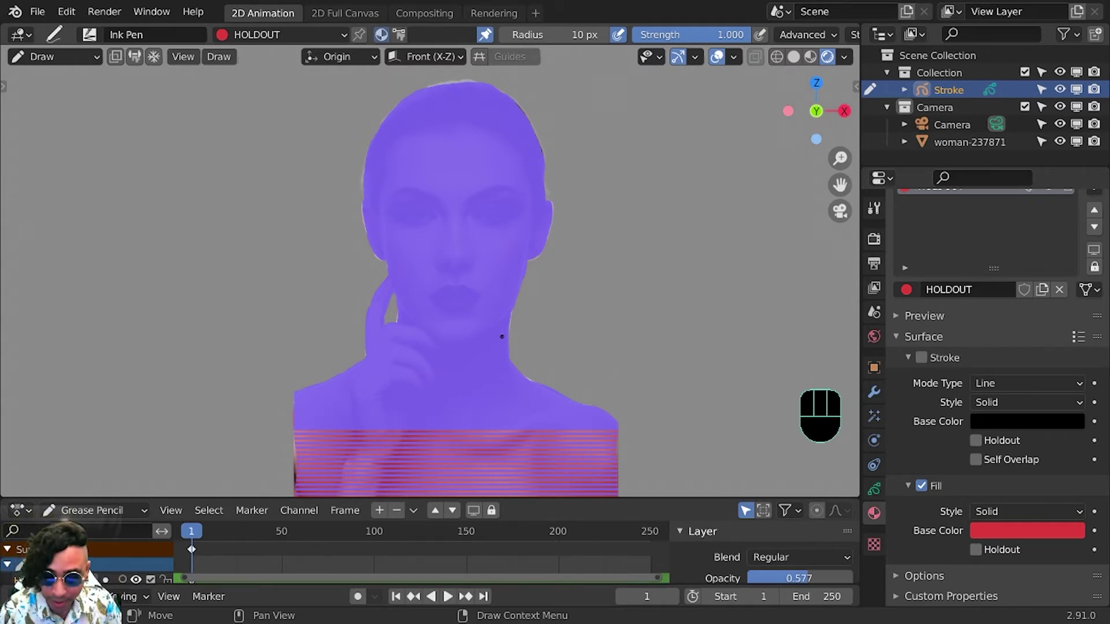
# Switch back to Object Mode and orbit into a perspective view
pyautogui.click(58, 58)
pyautogui.click(63, 80)
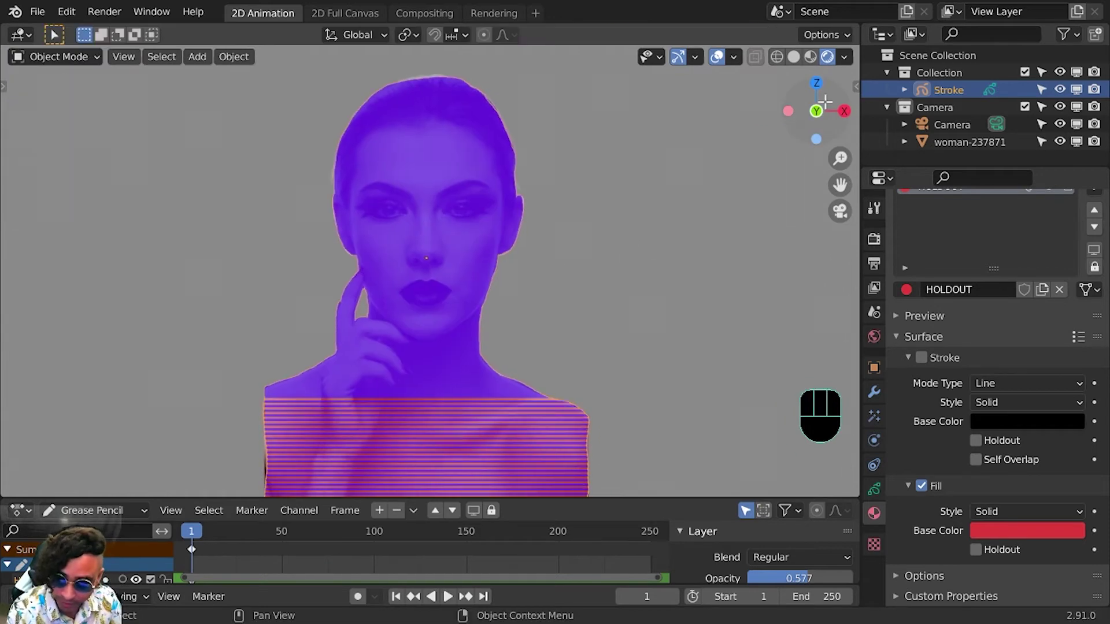
pyautogui.moveTo(825, 102); pyautogui.dragTo(519, 217)
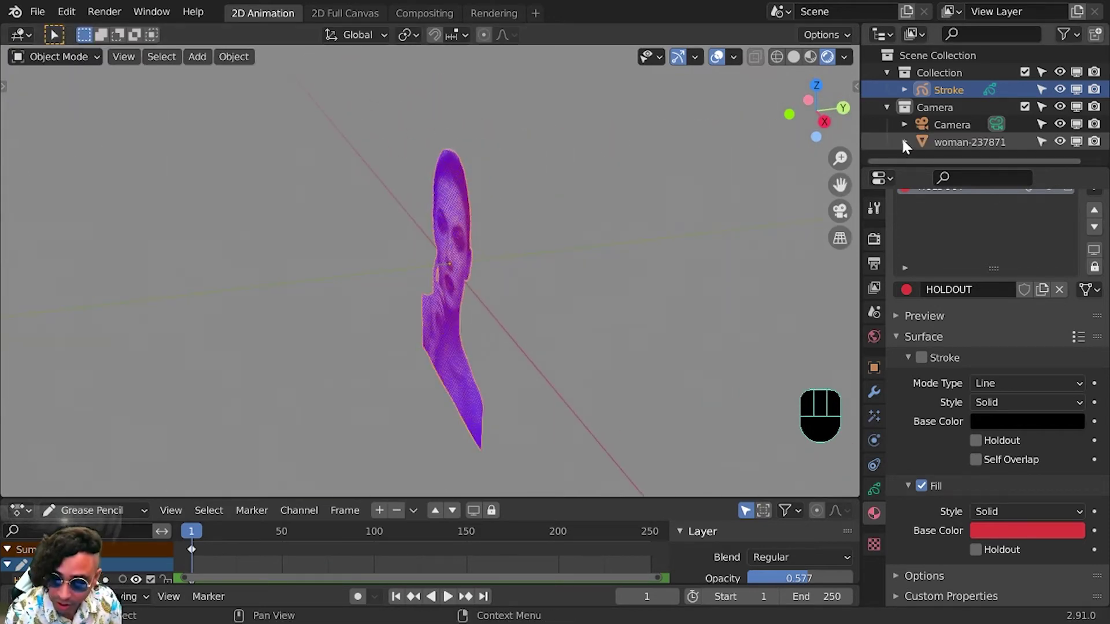
# Show the Stroke object's location, rotation and scale in the sidebar Item tab
pyautogui.click(962, 143)
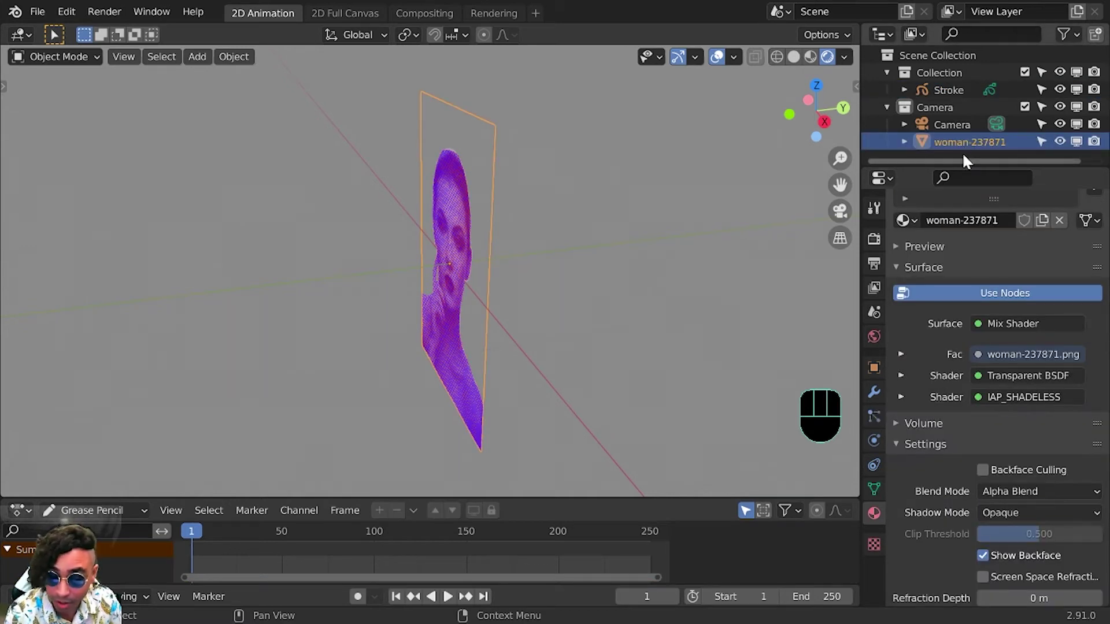
pyautogui.click(948, 88)
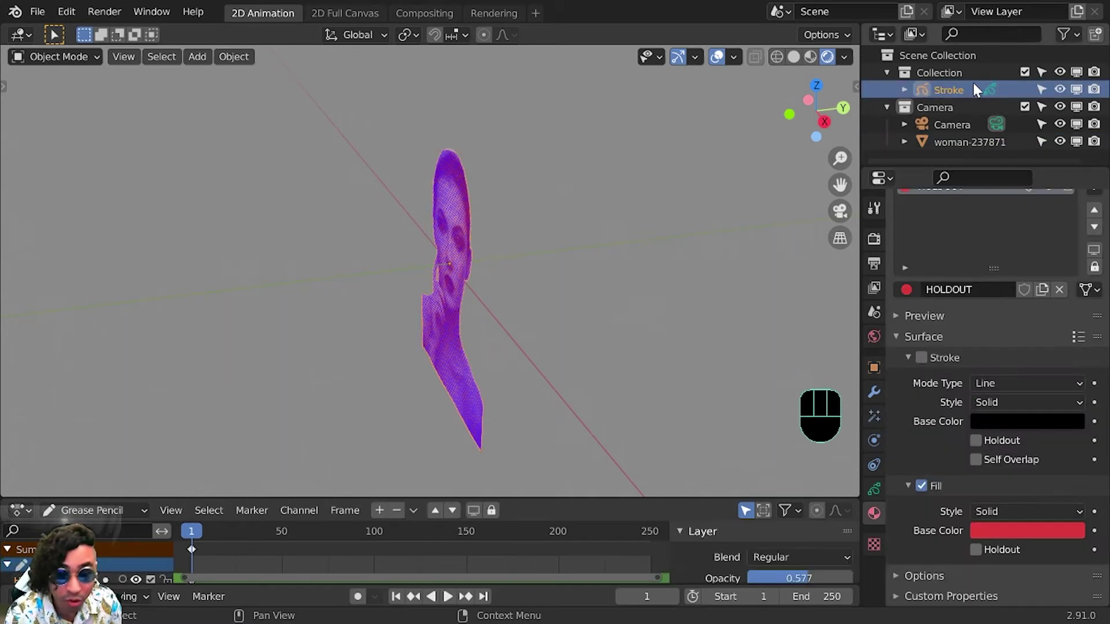
pyautogui.moveTo(856, 86); pyautogui.dragTo(831, 90)
pyautogui.click(849, 89)
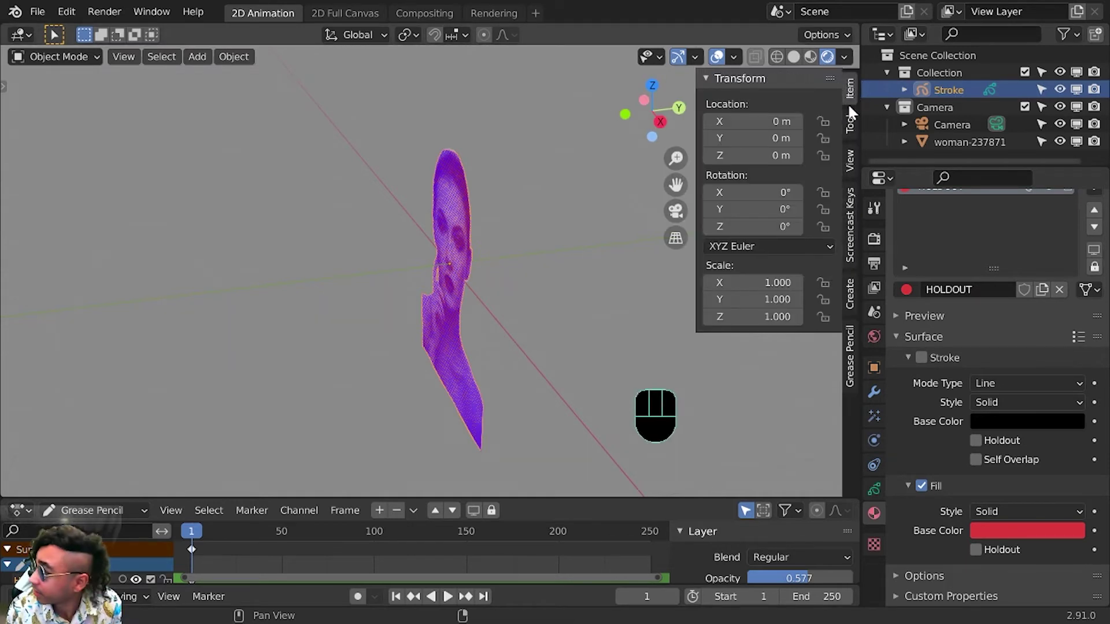
# Nudge the woman-237871 plane to Location Y -0.01 m and view it through the camera
pyautogui.click(947, 140)
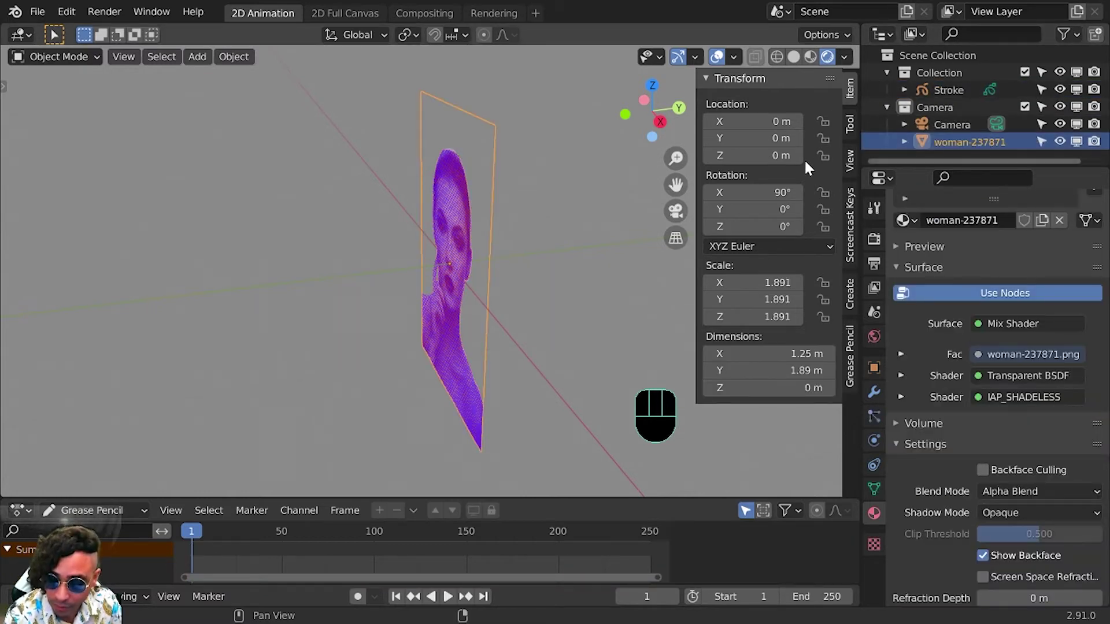
pyautogui.moveTo(763, 141); pyautogui.dragTo(712, 137)
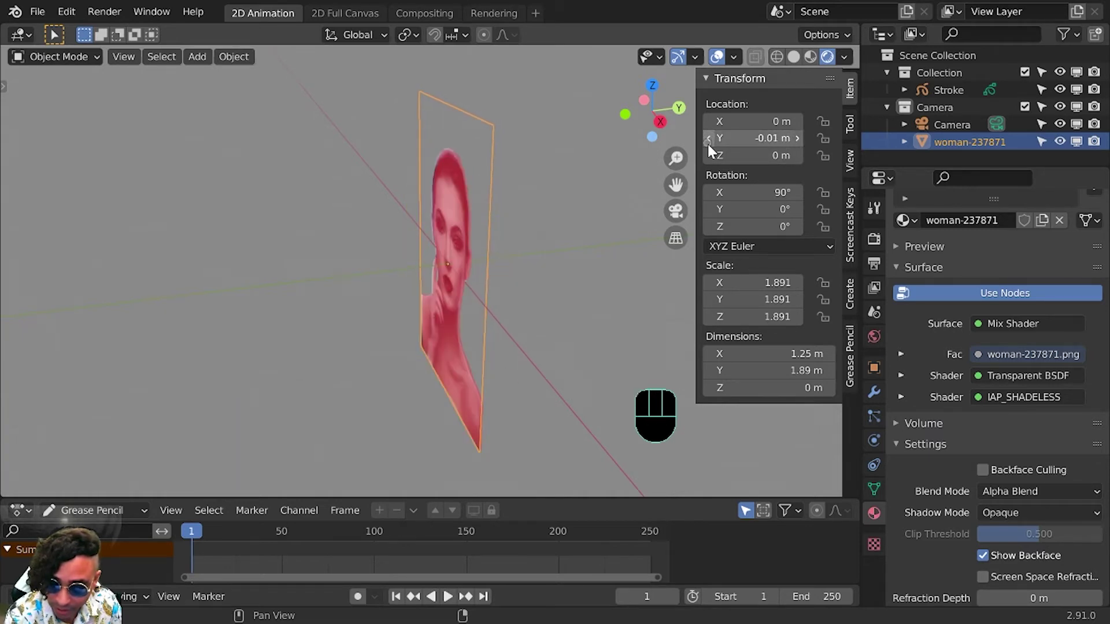
pyautogui.moveTo(712, 147); pyautogui.dragTo(706, 144)
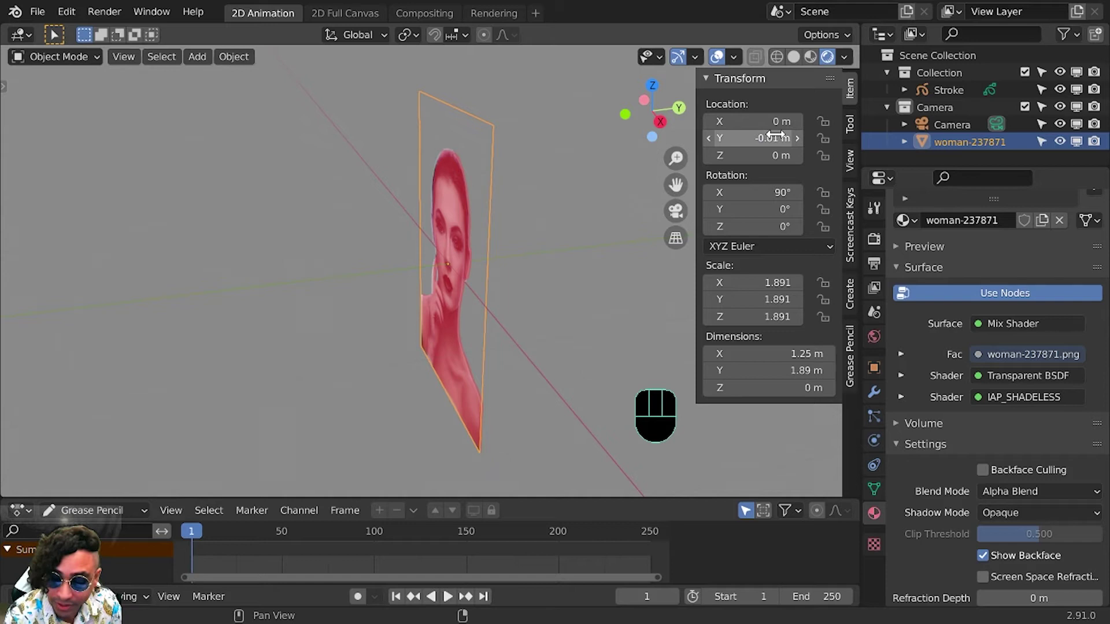
pyautogui.click(676, 212)
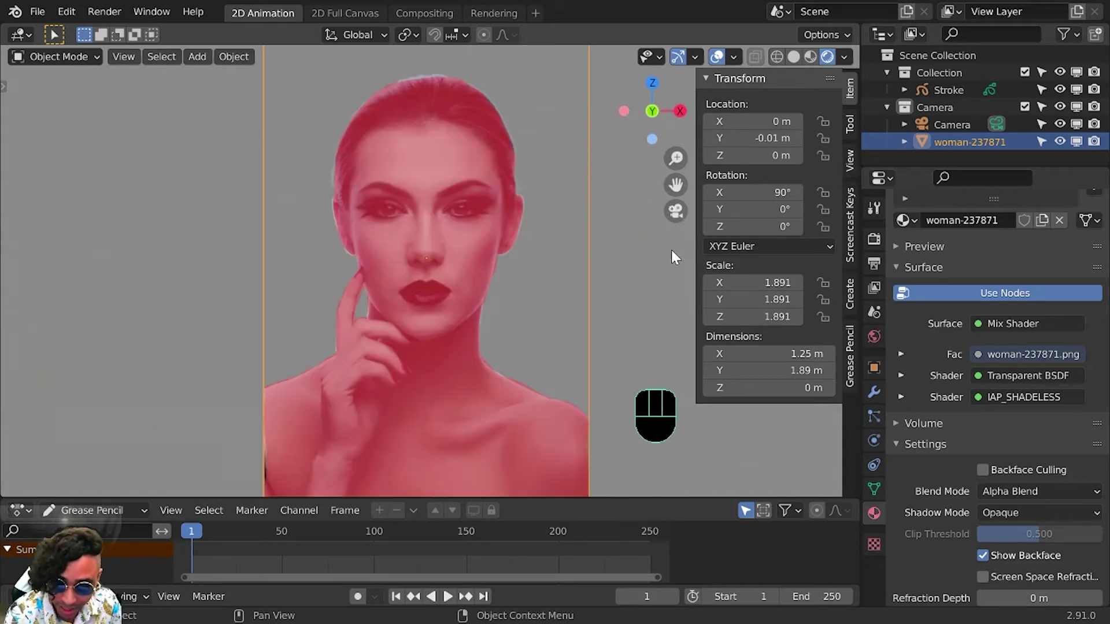
pyautogui.scroll(-2, 593, 175)
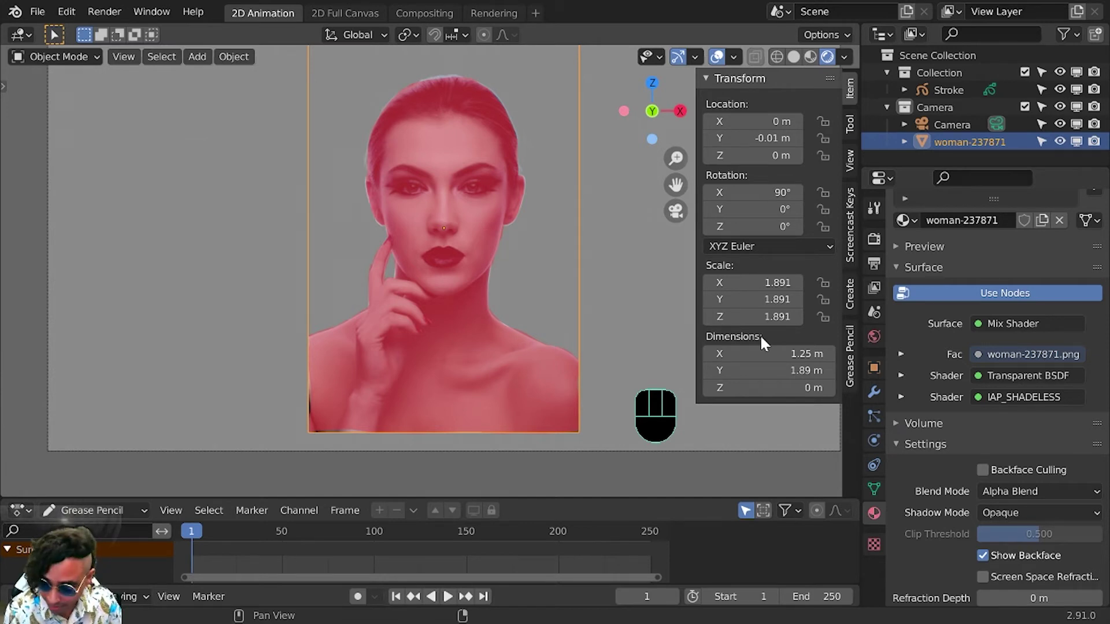
# Select the Stroke object and put it into Draw mode
pyautogui.click(979, 91)
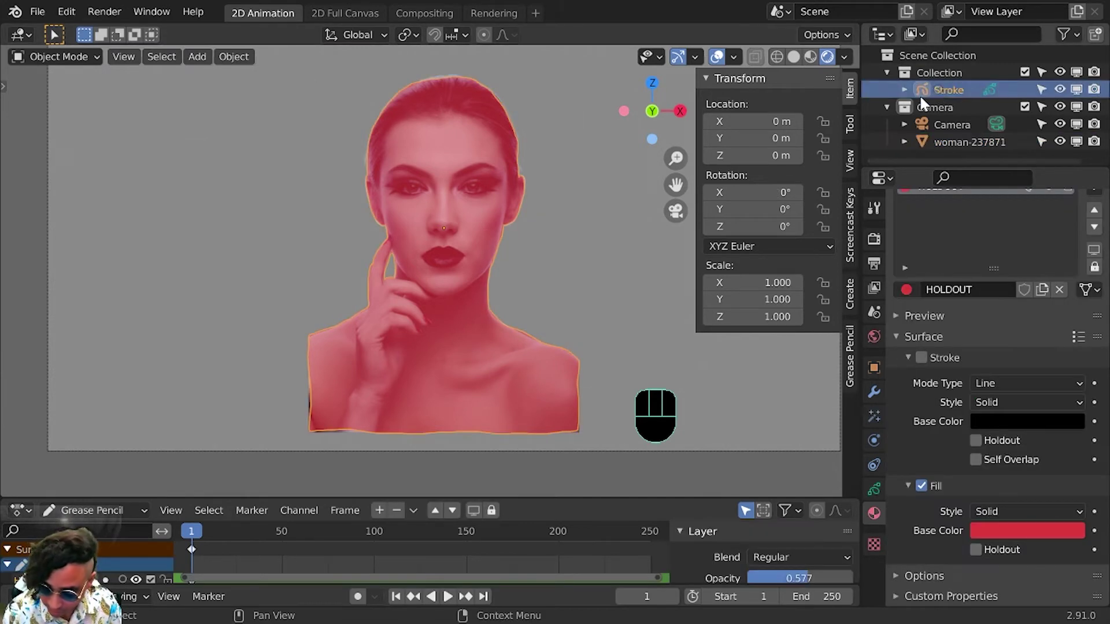
pyautogui.click(76, 58)
pyautogui.click(63, 134)
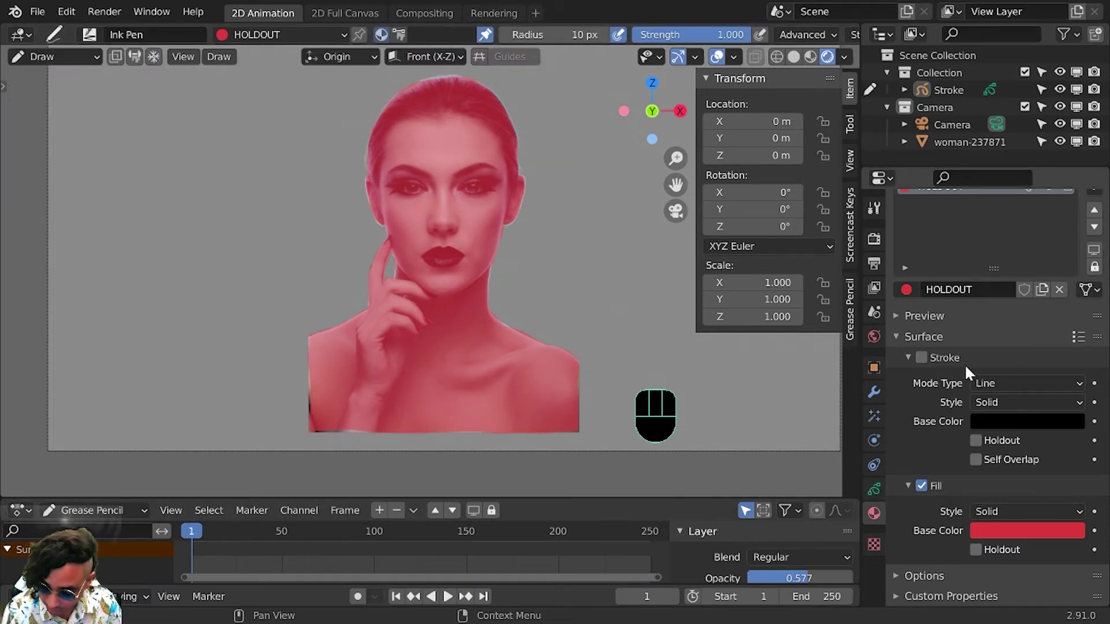
# Change the HOLDOUT fill colour from red to pale yellow
pyautogui.click(972, 527)
pyautogui.moveTo(965, 299)
pyautogui.mouseDown()
pyautogui.moveTo(949, 307)
pyautogui.moveTo(981, 286)
pyautogui.moveTo(1019, 314)
pyautogui.moveTo(981, 370)
pyautogui.moveTo(963, 328)
pyautogui.moveTo(993, 355)
pyautogui.moveTo(977, 355)
pyautogui.mouseUp()
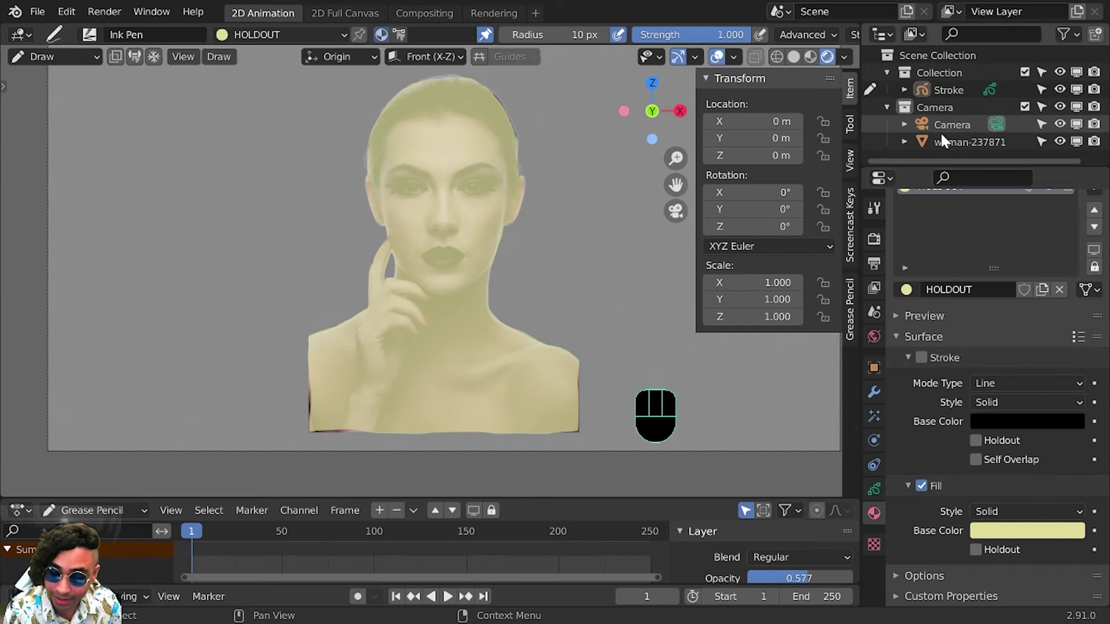
pyautogui.click(925, 140)
pyautogui.moveTo(668, 110); pyautogui.dragTo(491, 160)
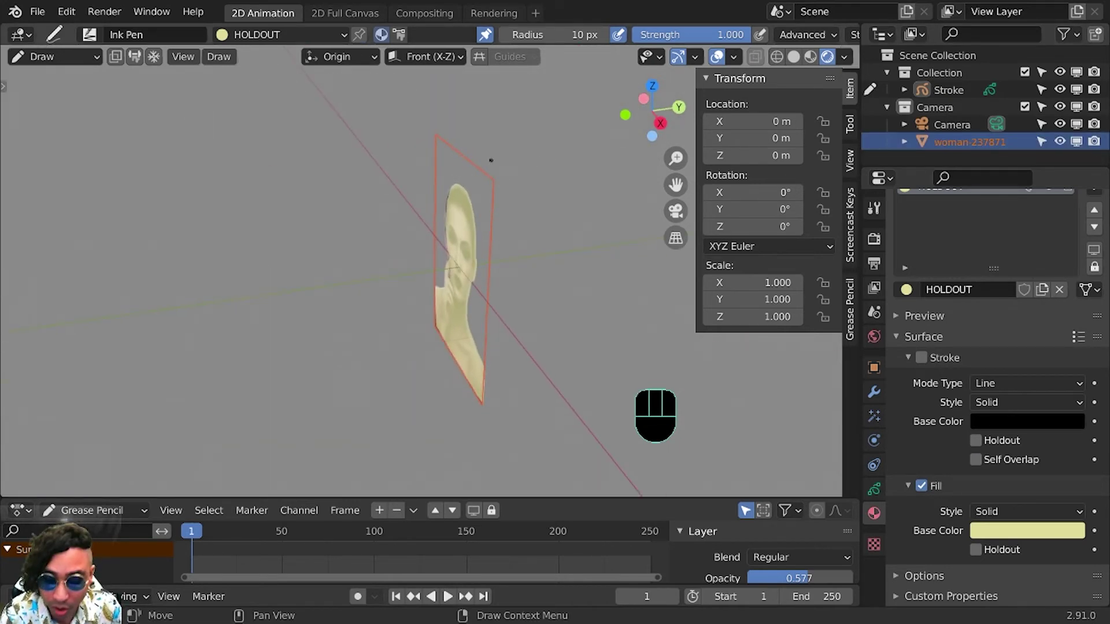
# Return to Object Mode and try moving the camera along Y, then undo it
pyautogui.moveTo(649, 116); pyautogui.dragTo(636, 88)
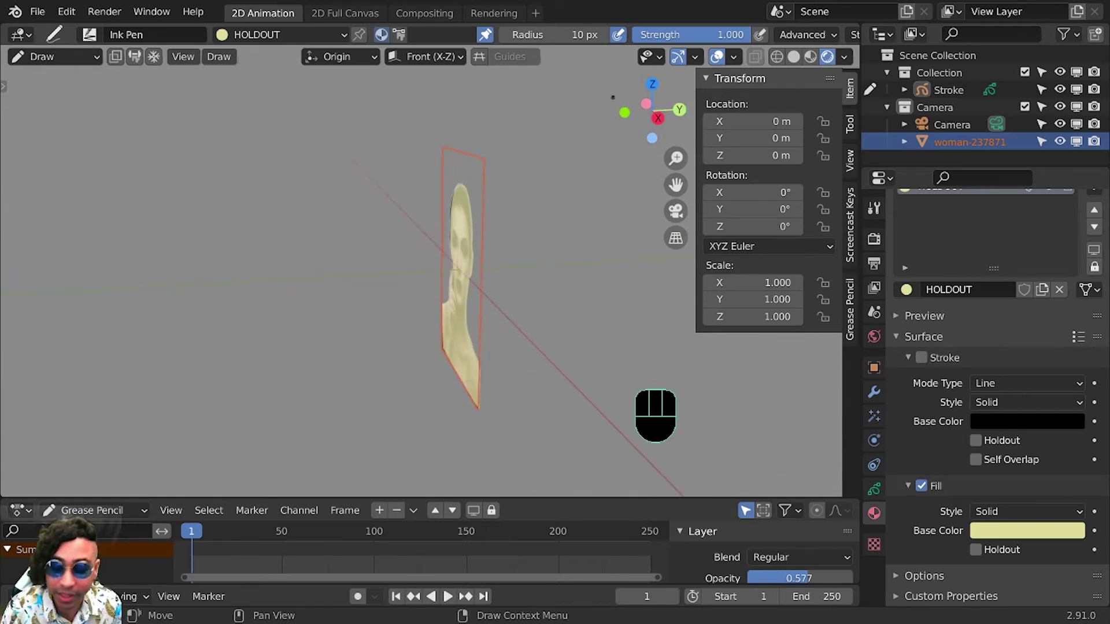
pyautogui.click(945, 127)
pyautogui.click(936, 140)
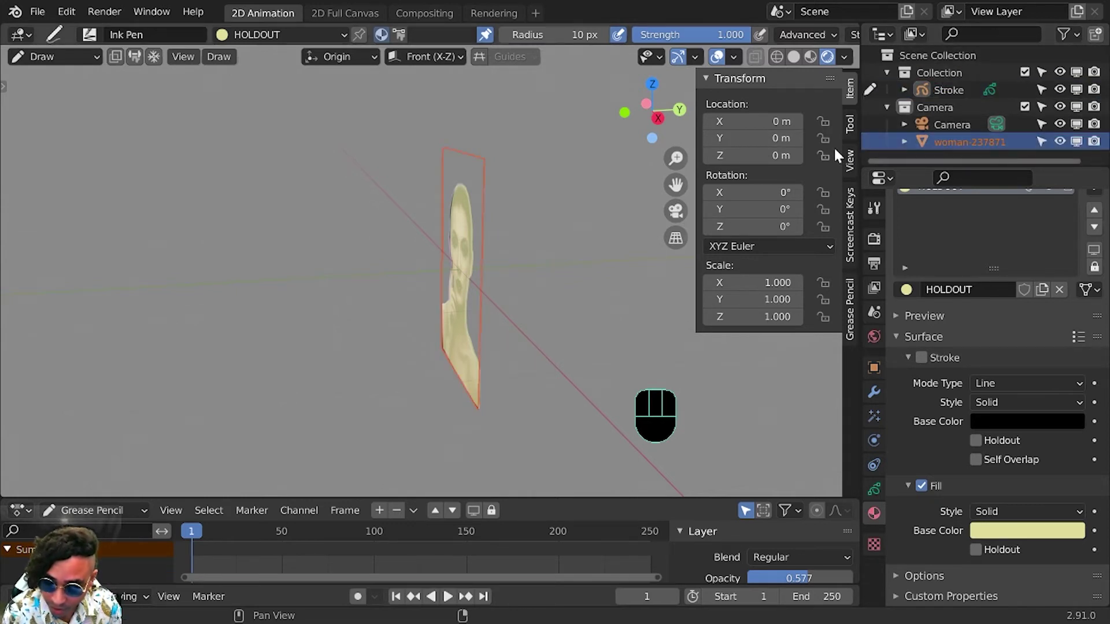
pyautogui.click(67, 55)
pyautogui.click(72, 76)
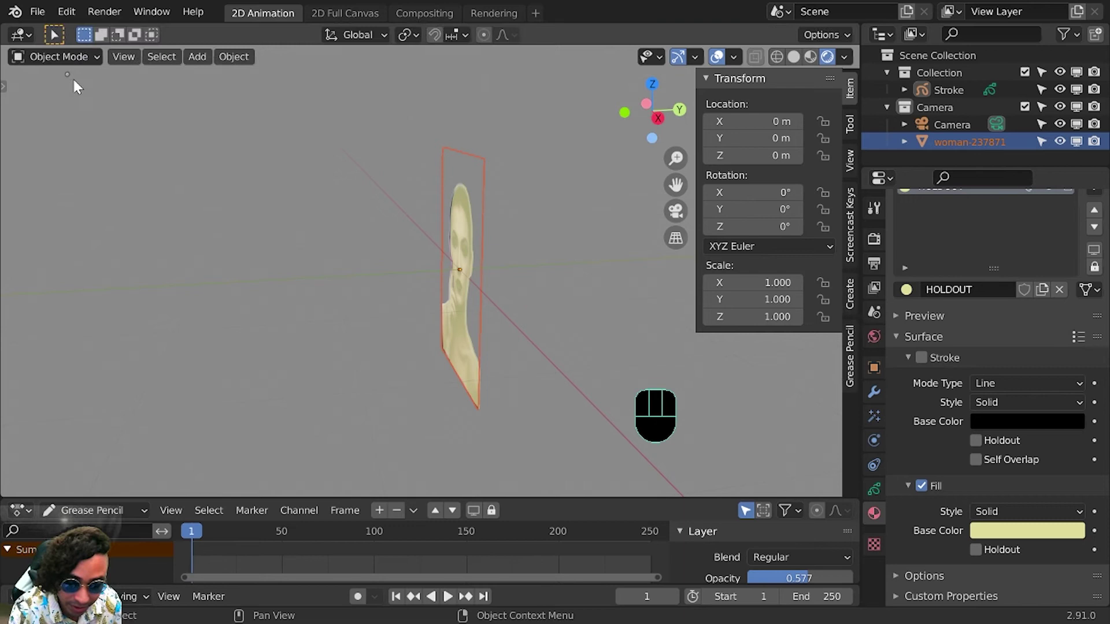
pyautogui.click(942, 130)
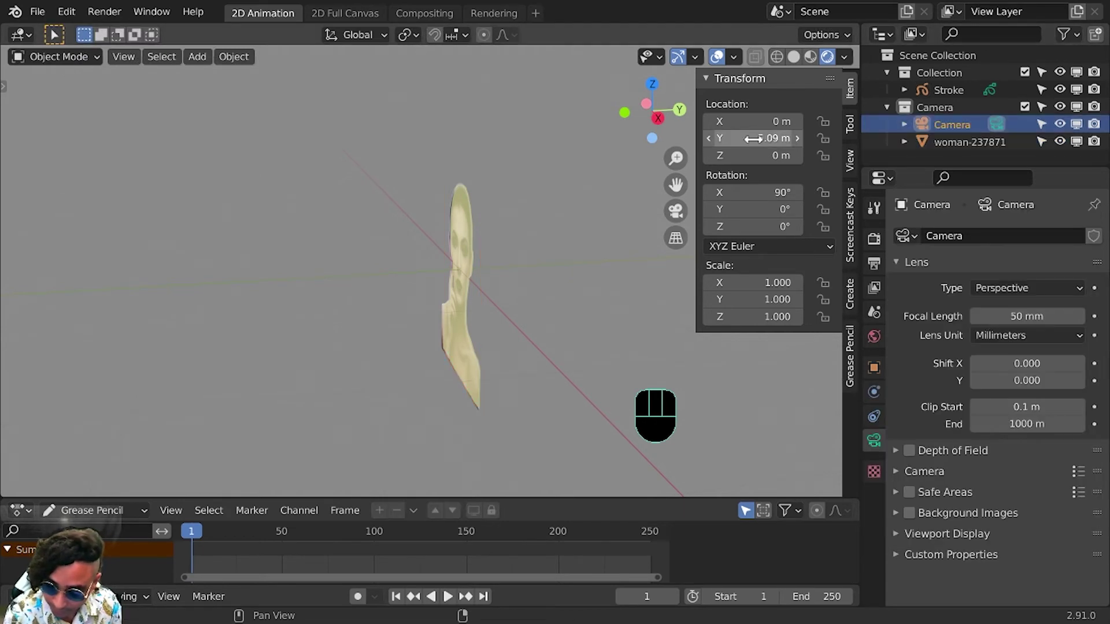
pyautogui.moveTo(751, 137); pyautogui.dragTo(641, 174)
pyautogui.hotkey('ctrl', 'z')
# Trial-move the image plane to Y -0.41 m, check it in camera view, then undo
pyautogui.click(959, 142)
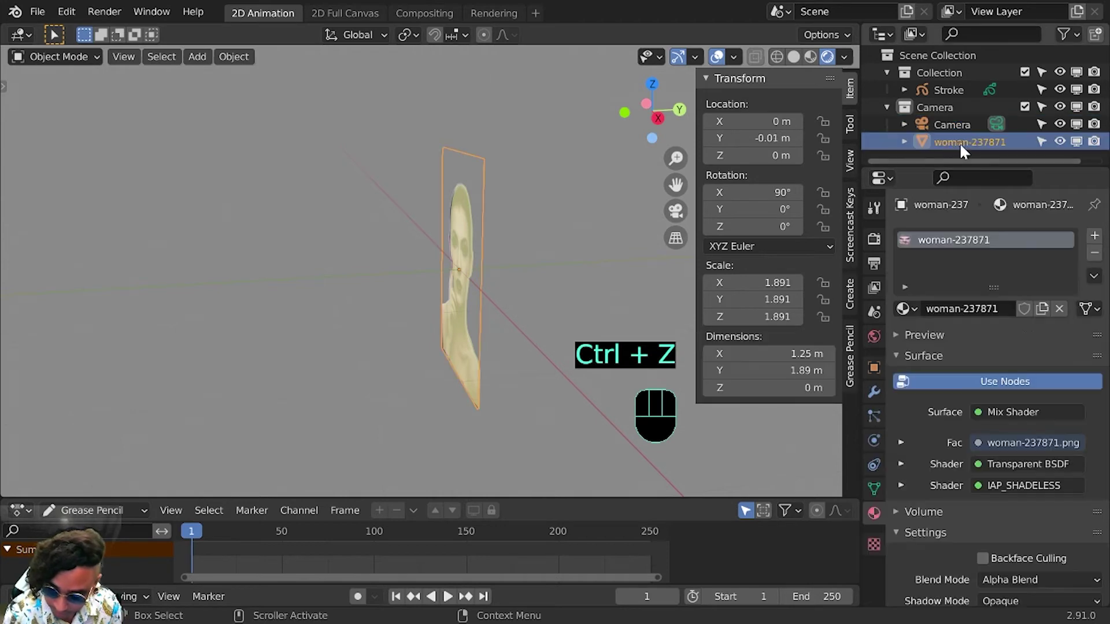
pyautogui.moveTo(767, 137)
pyautogui.mouseDown()
pyautogui.moveTo(722, 140)
pyautogui.moveTo(752, 141)
pyautogui.moveTo(736, 143)
pyautogui.mouseUp()
pyautogui.click(676, 211)
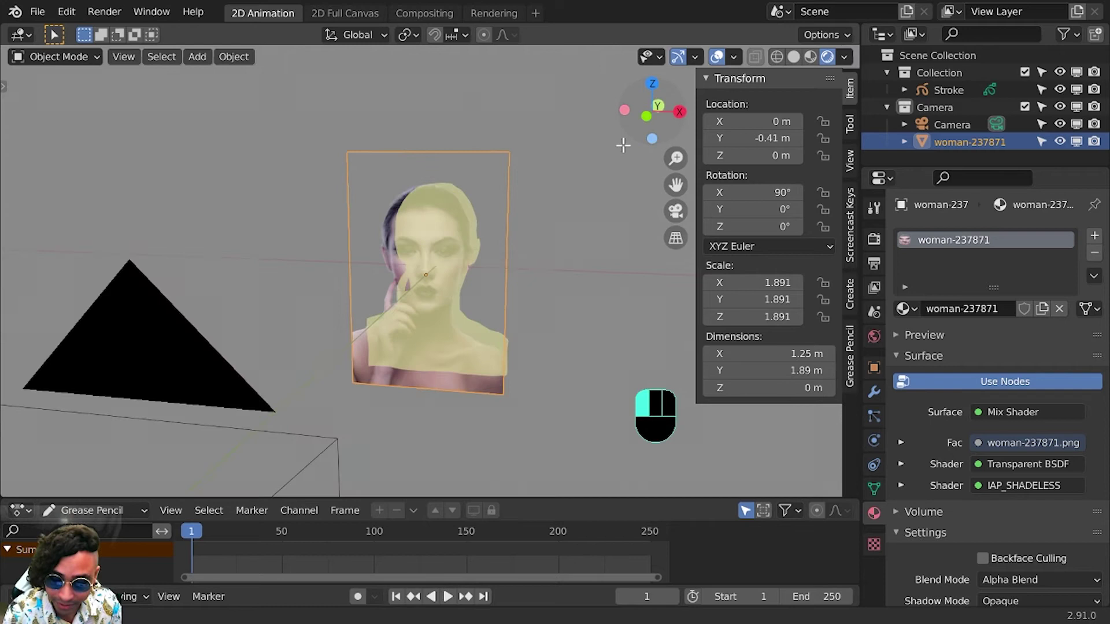
pyautogui.moveTo(622, 145); pyautogui.dragTo(540, 162)
pyautogui.hotkey('ctrl', 'z')
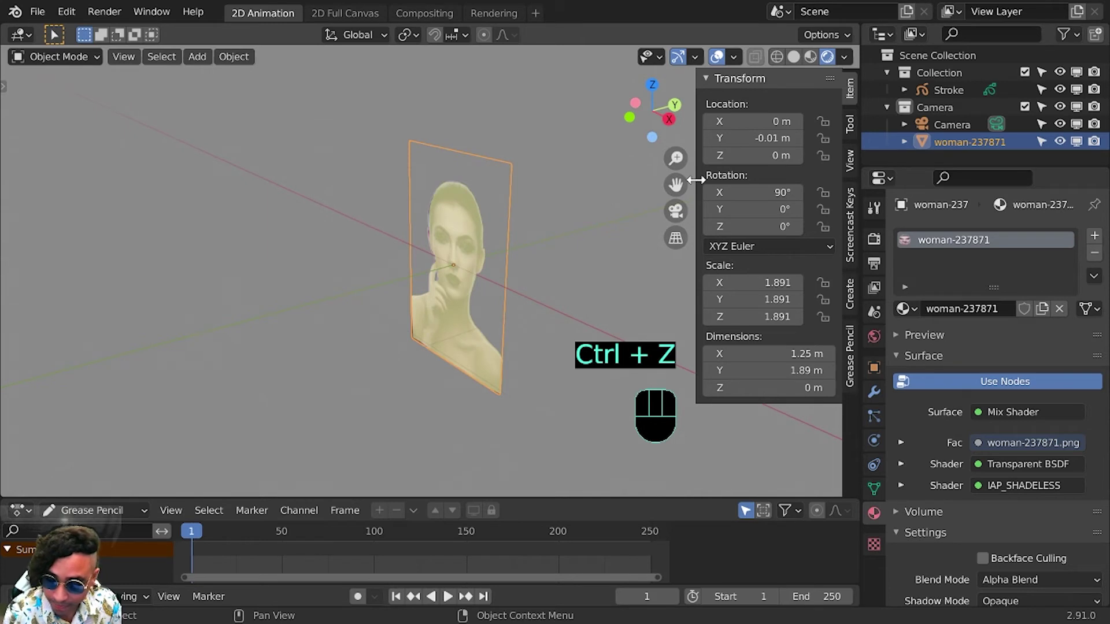
# Select the Stroke grease pencil object, enter Draw mode and look through the camera
pyautogui.click(77, 57)
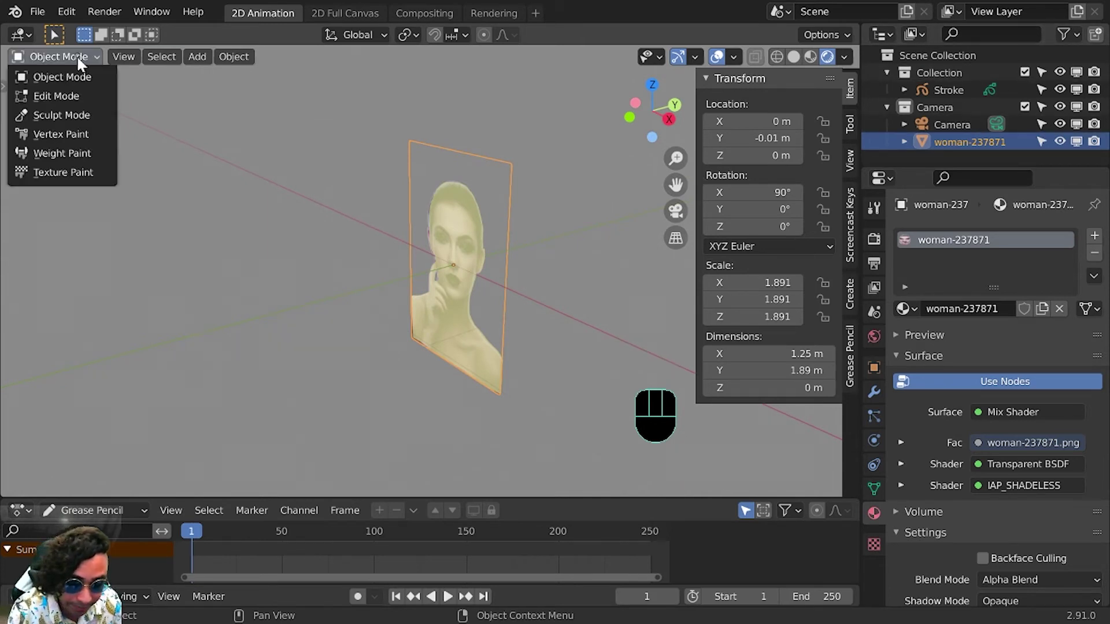
pyautogui.click(69, 78)
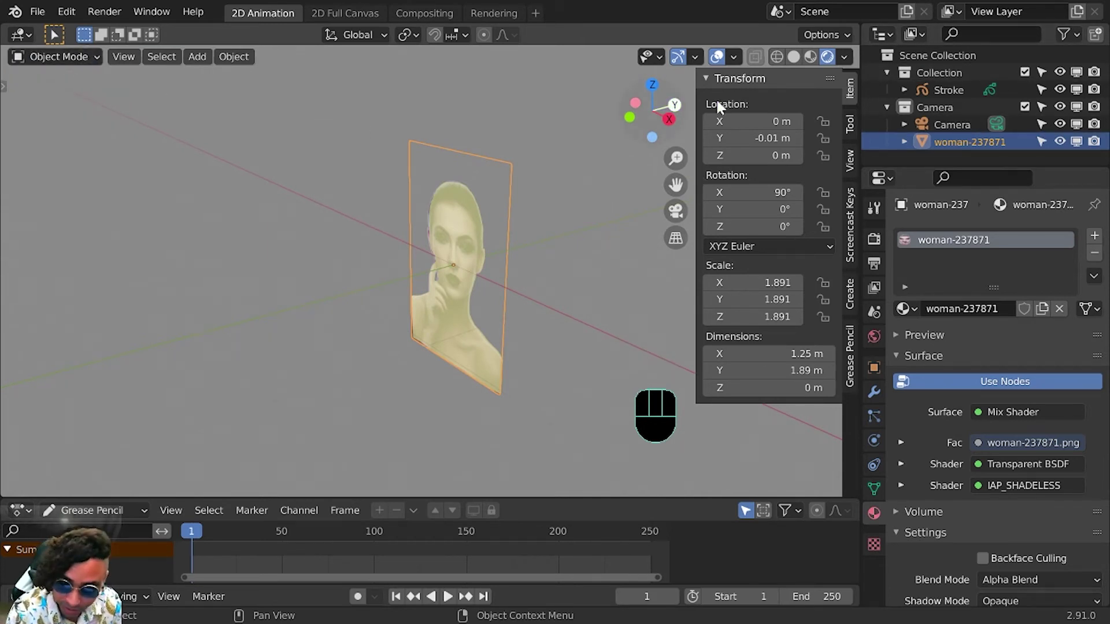
pyautogui.click(942, 90)
pyautogui.click(71, 57)
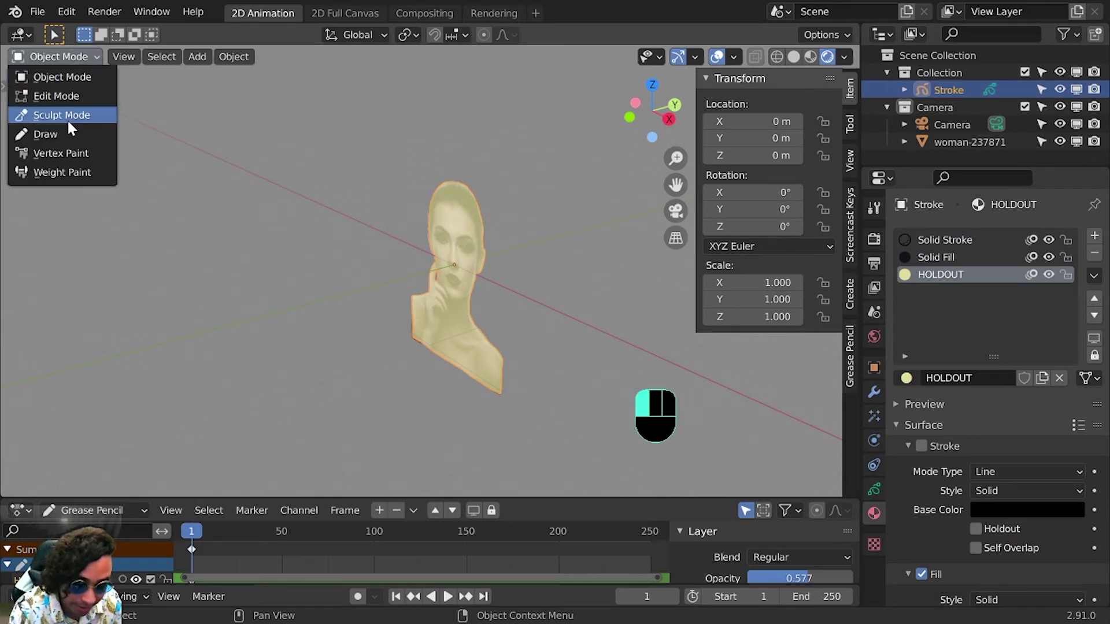
pyautogui.click(45, 134)
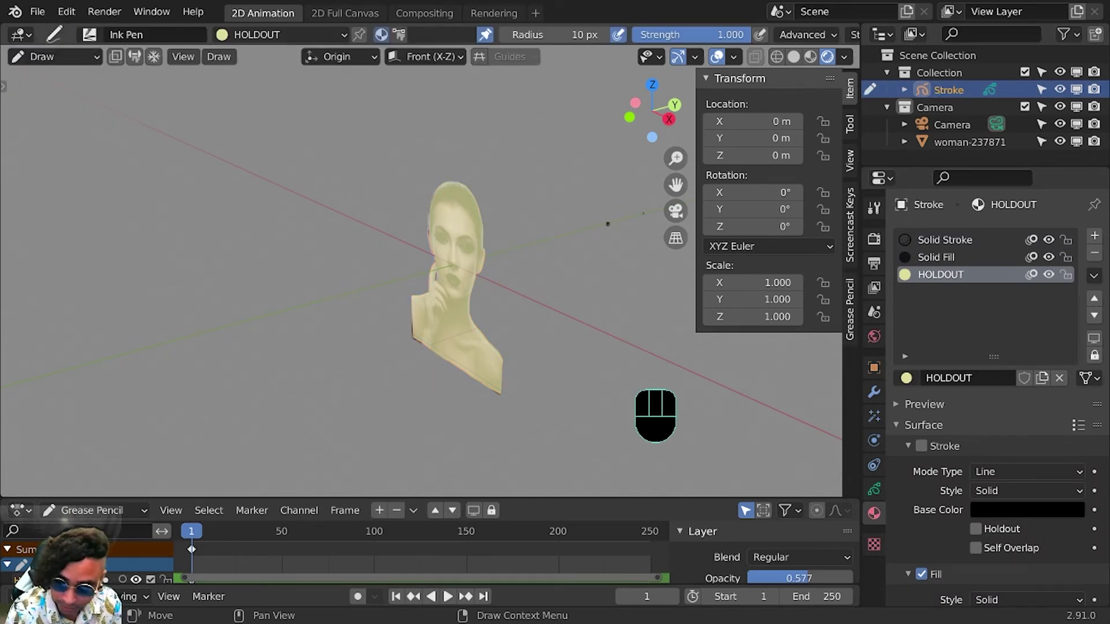
pyautogui.click(675, 211)
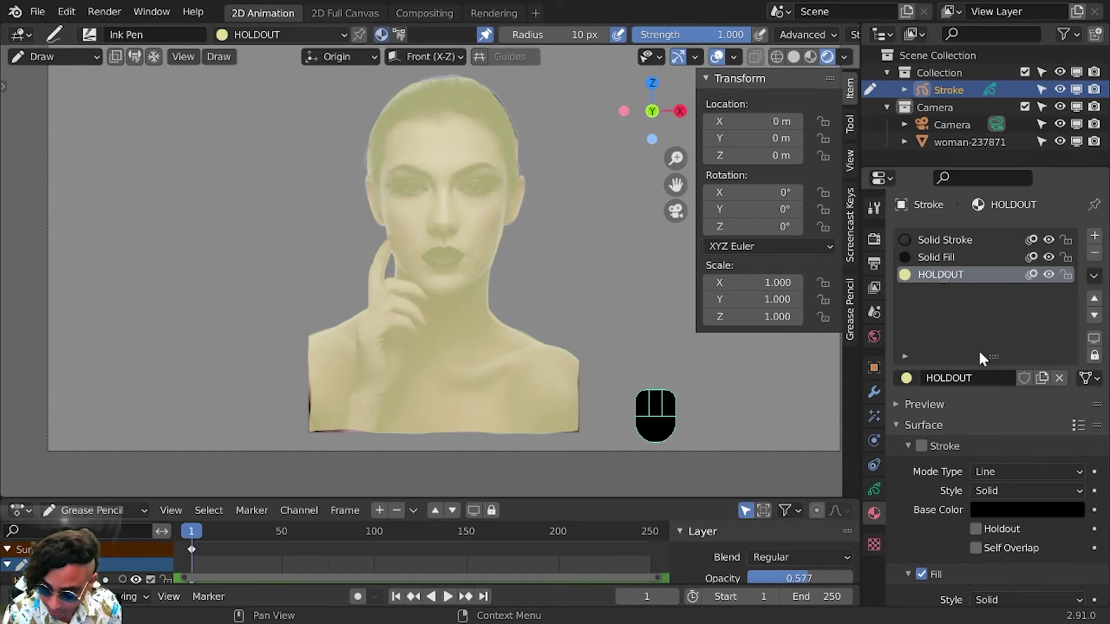
pyautogui.scroll(-4, 977, 349)
# Set the HOLDOUT material's fill base color to black and enable Holdout on the fill
pyautogui.click(1011, 517)
pyautogui.click(1009, 514)
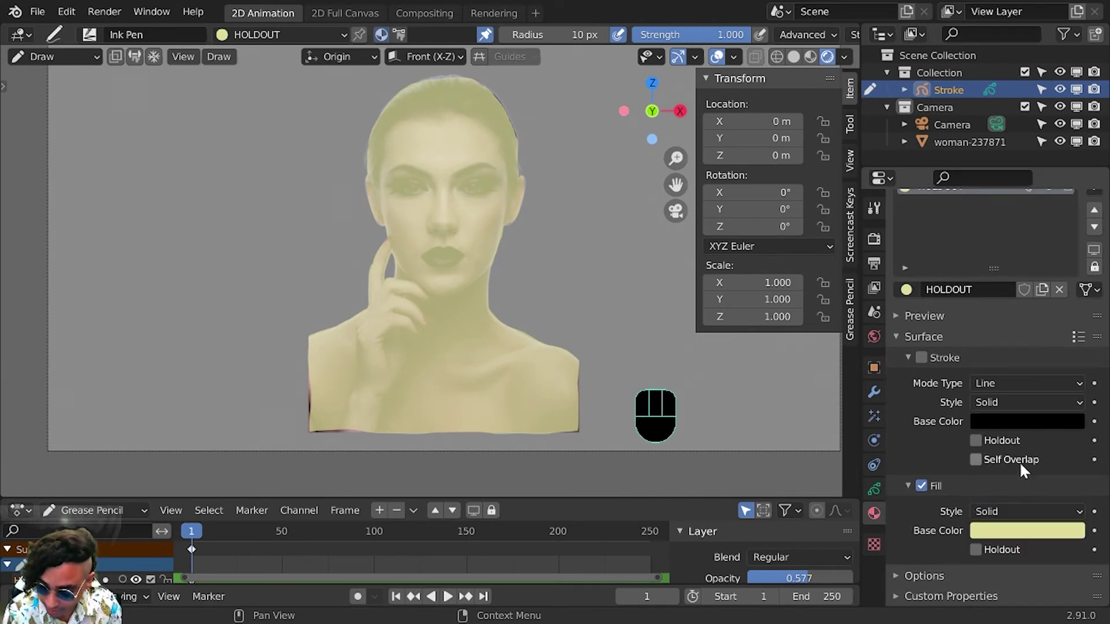
pyautogui.moveTo(1016, 513); pyautogui.dragTo(913, 529)
pyautogui.click(982, 530)
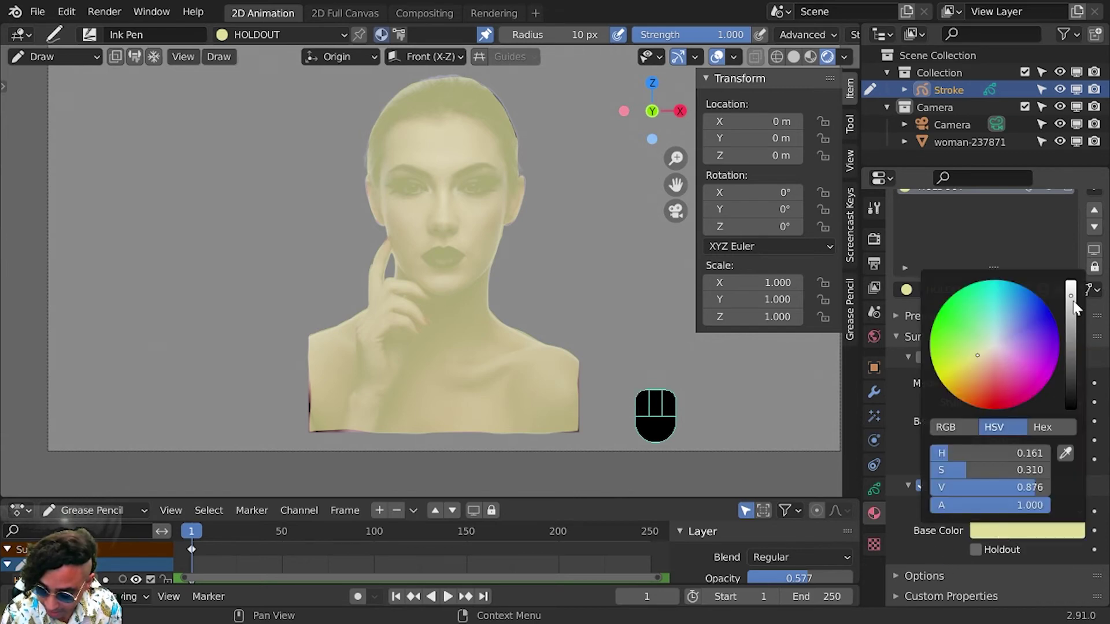
pyautogui.moveTo(1073, 302); pyautogui.dragTo(1066, 435)
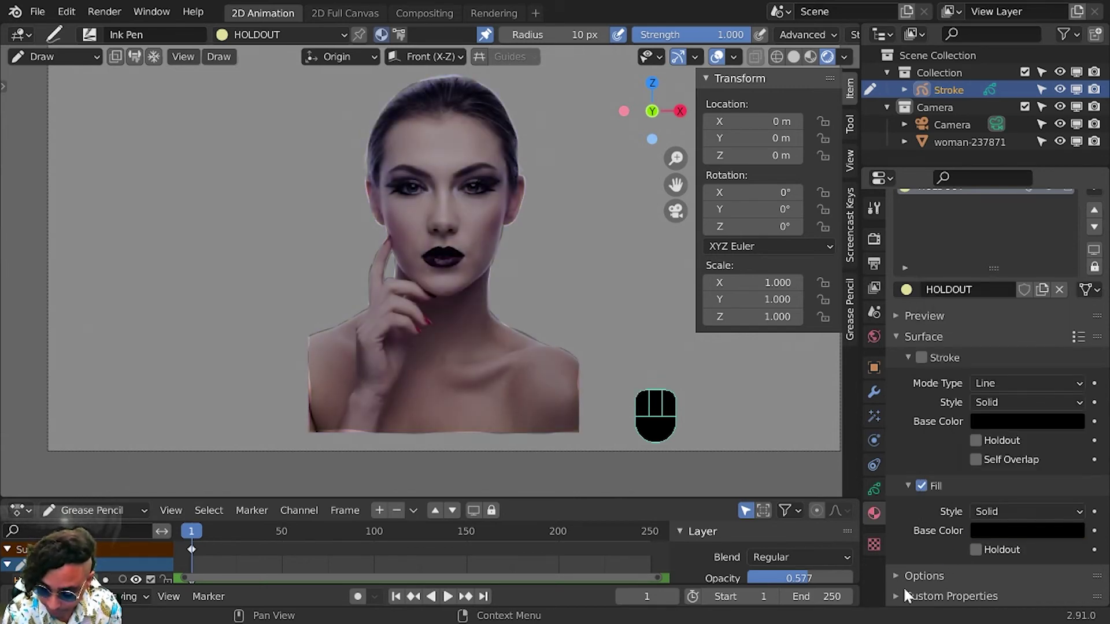
pyautogui.click(1011, 533)
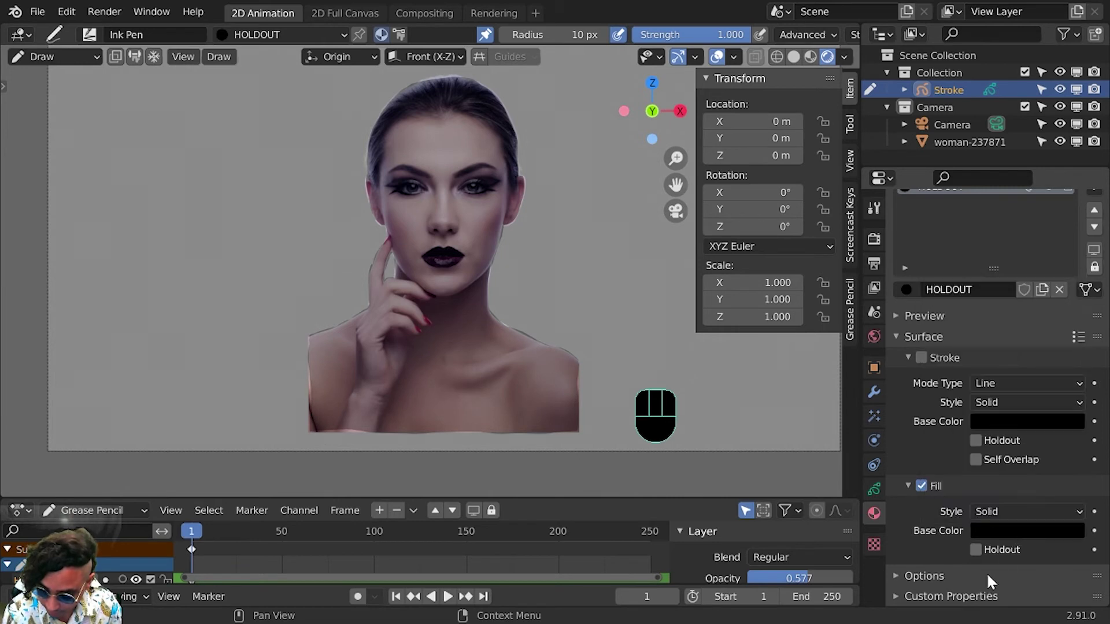
pyautogui.click(979, 550)
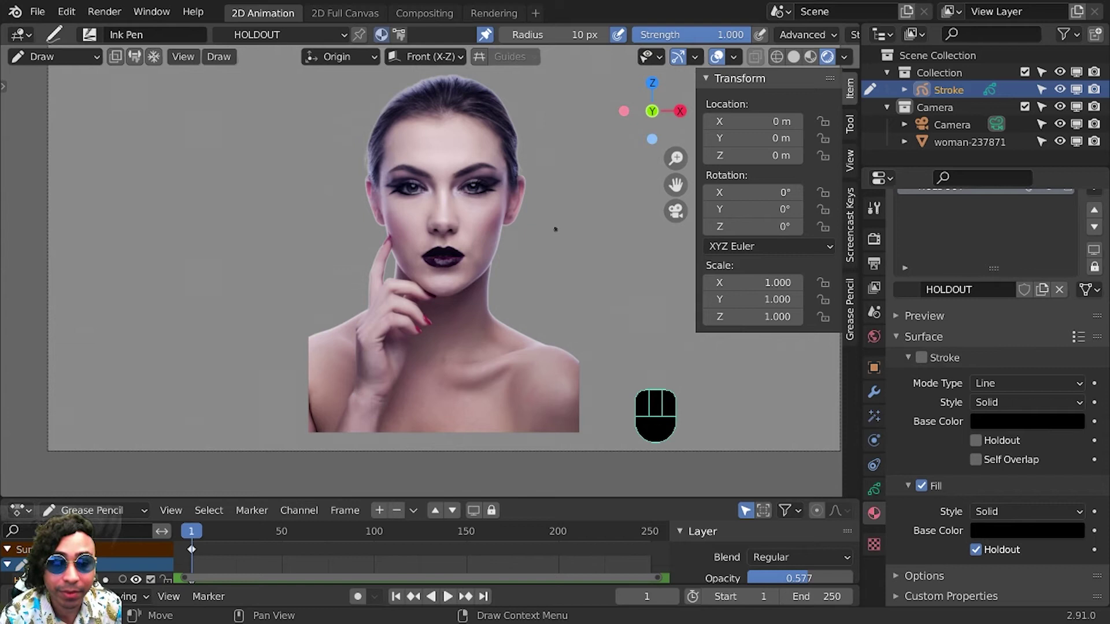
# Show the grease pencil layer list in the Object Data properties
pyautogui.keyDown('shift'); pyautogui.moveTo(569, 158); pyautogui.dragTo(510, 201, button='middle'); pyautogui.keyUp('shift')
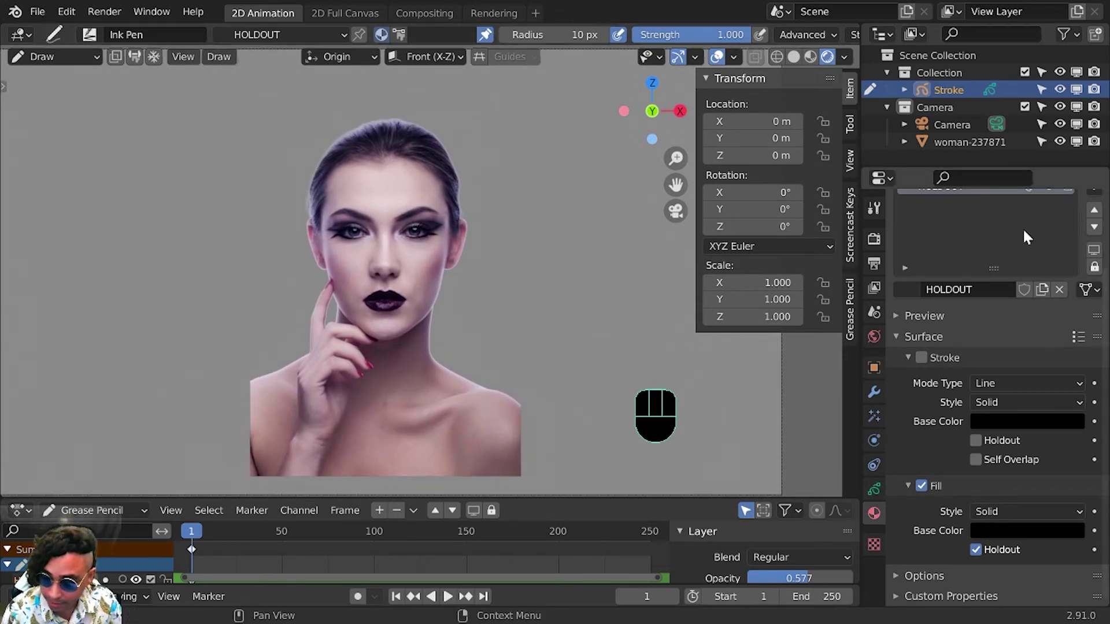
pyautogui.scroll(4, 1004, 327)
pyautogui.click(873, 490)
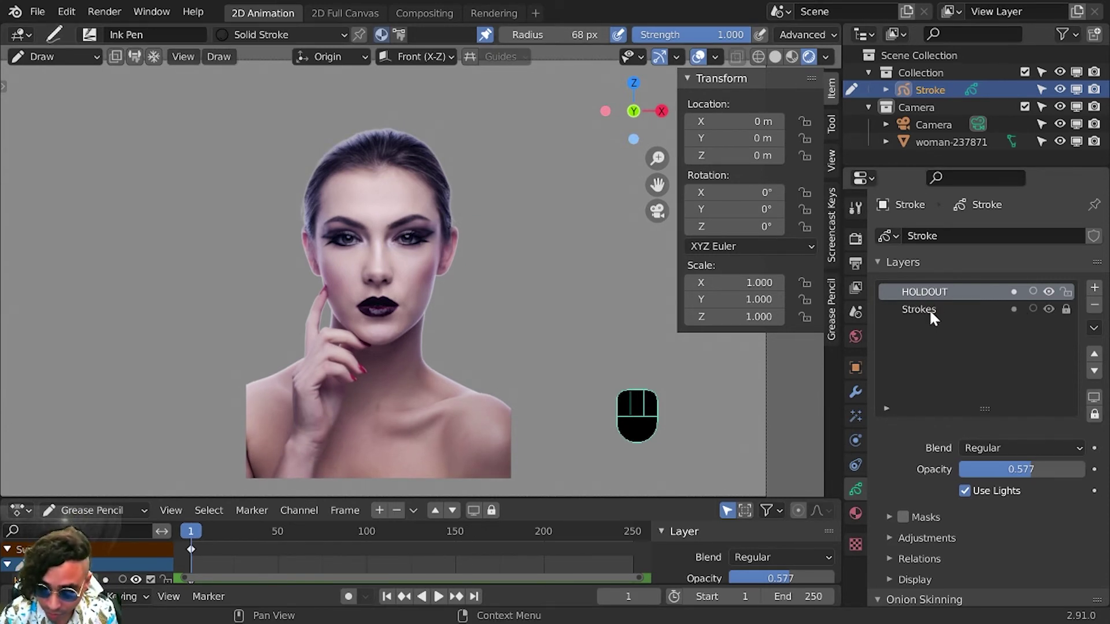
# Draw a Solid Stroke test line on the Strokes layer, then set HOLDOUT layer opacity to 1.000
pyautogui.click(928, 308)
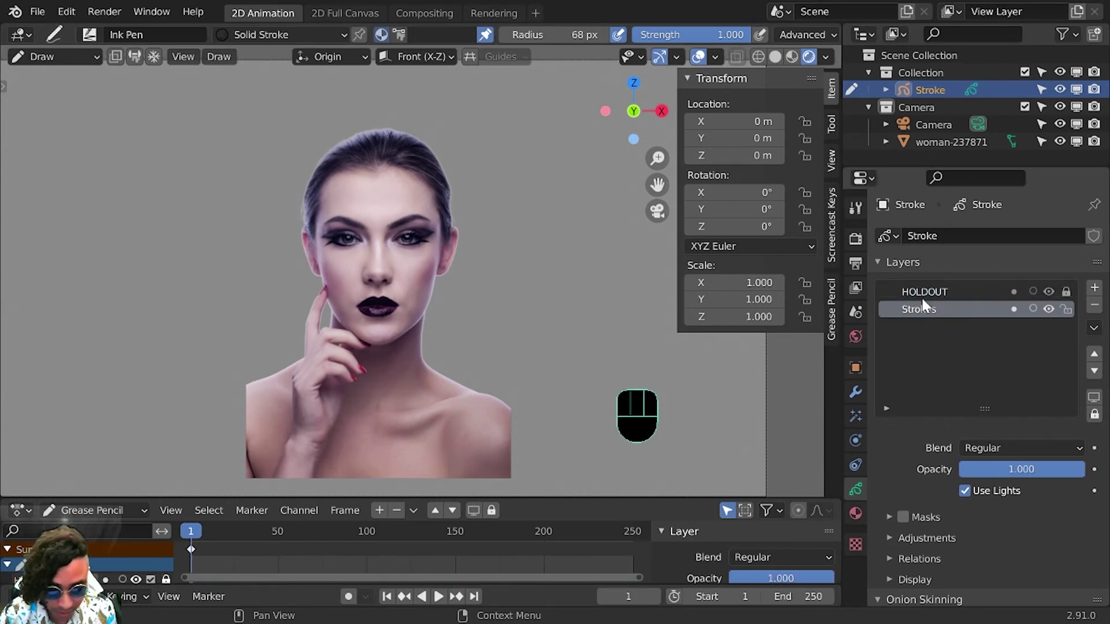
pyautogui.click(274, 32)
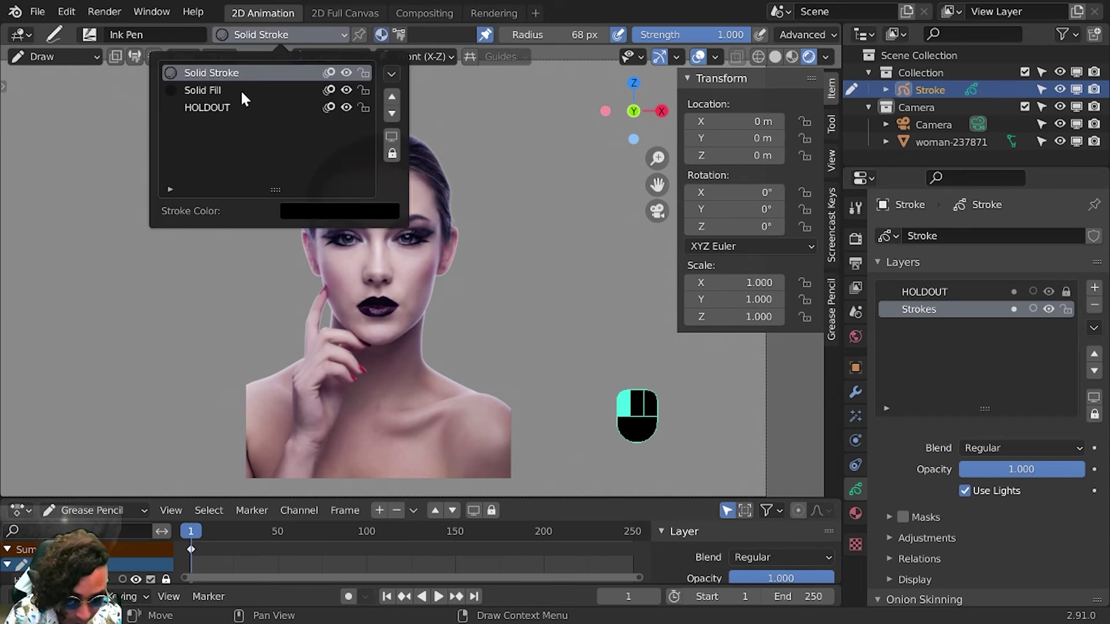
pyautogui.click(248, 72)
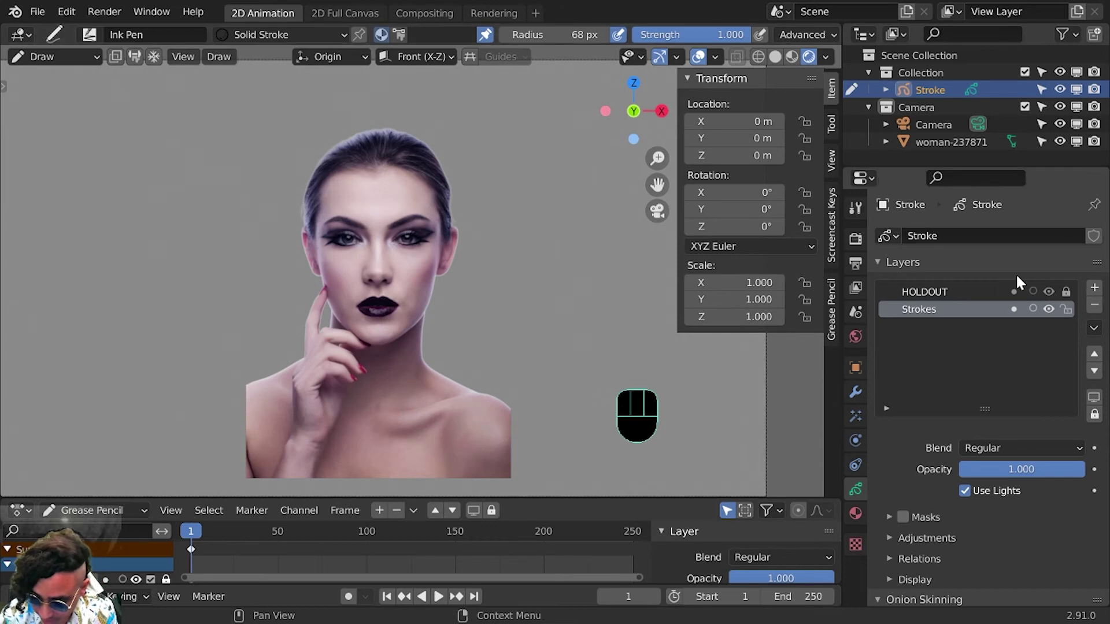
pyautogui.moveTo(488, 93)
pyautogui.mouseDown()
pyautogui.moveTo(494, 136)
pyautogui.moveTo(433, 195)
pyautogui.moveTo(388, 267)
pyautogui.mouseUp()
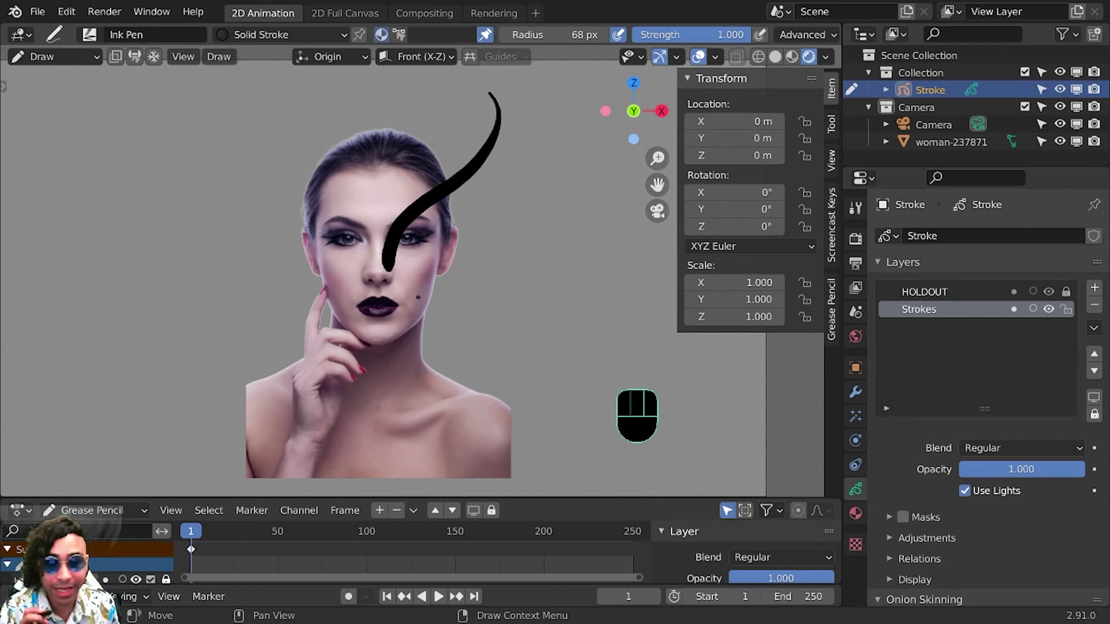
pyautogui.click(935, 291)
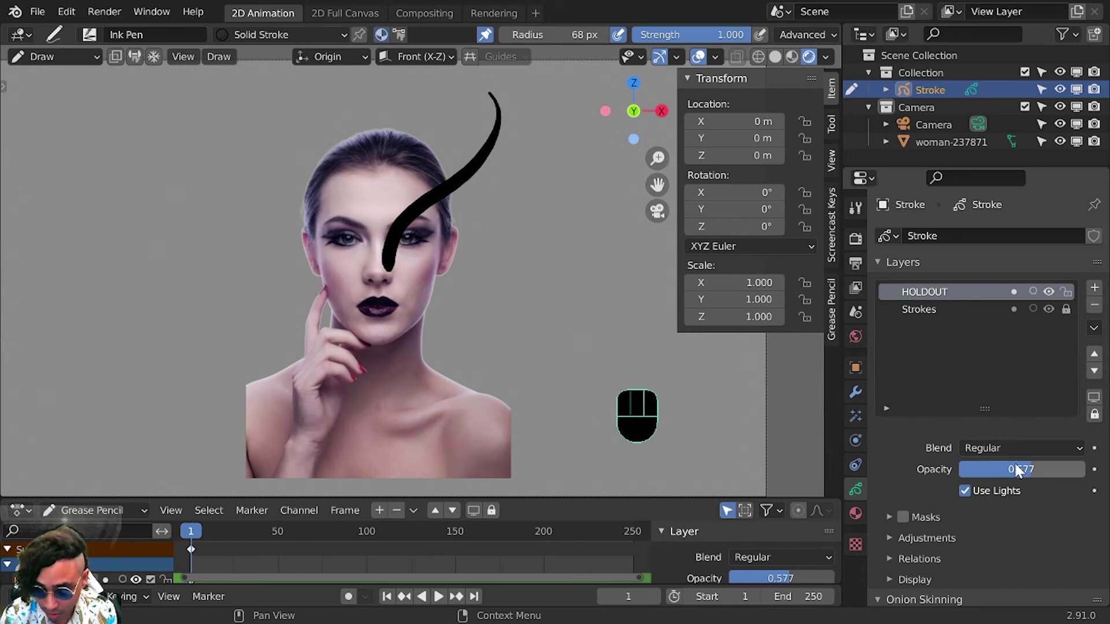
pyautogui.moveTo(1013, 470); pyautogui.dragTo(1069, 470)
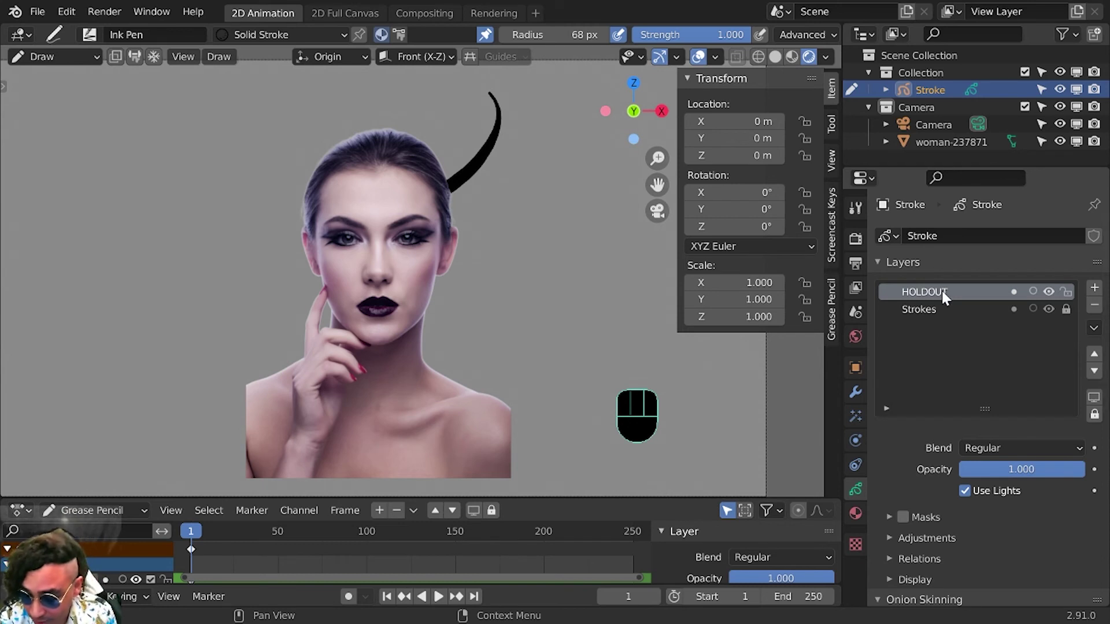
# On the Strokes layer, draw six curved hair strands around the head on frame 1
pyautogui.click(934, 310)
pyautogui.moveTo(536, 144); pyautogui.dragTo(451, 222)
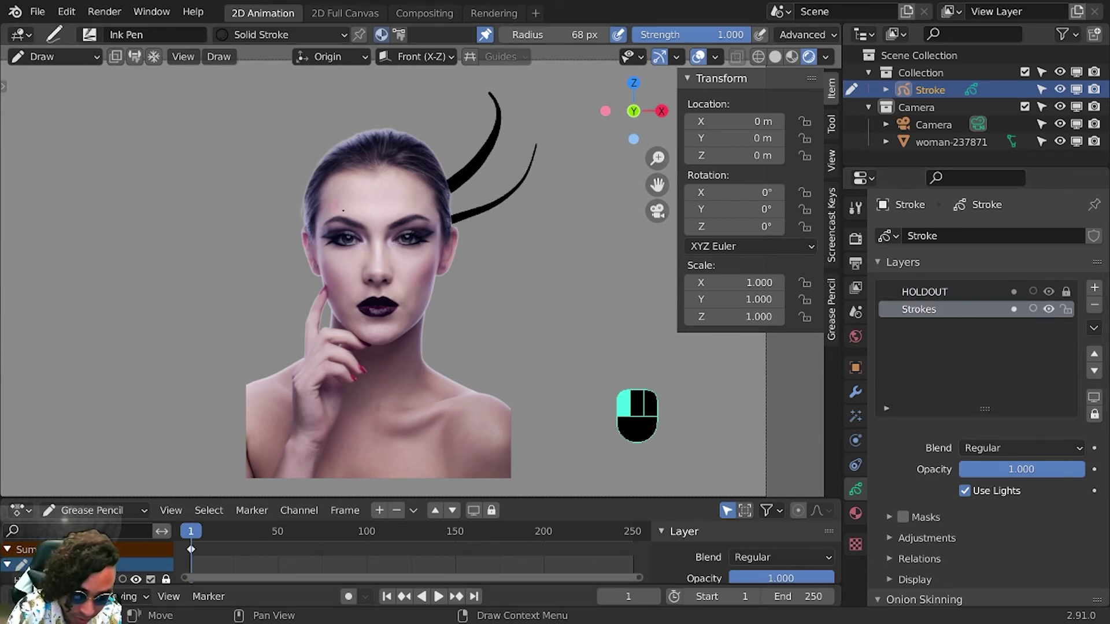
pyautogui.moveTo(261, 90)
pyautogui.mouseDown()
pyautogui.moveTo(289, 173)
pyautogui.moveTo(312, 179)
pyautogui.mouseUp()
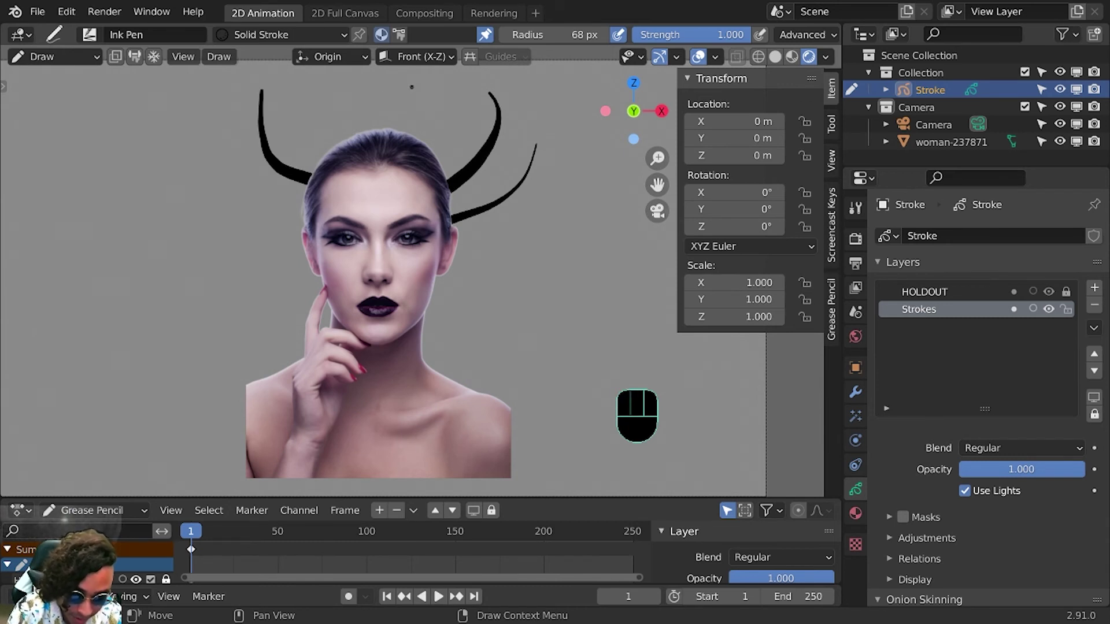
pyautogui.moveTo(419, 86); pyautogui.dragTo(399, 131)
pyautogui.moveTo(296, 75); pyautogui.dragTo(323, 162)
pyautogui.moveTo(462, 75); pyautogui.dragTo(444, 172)
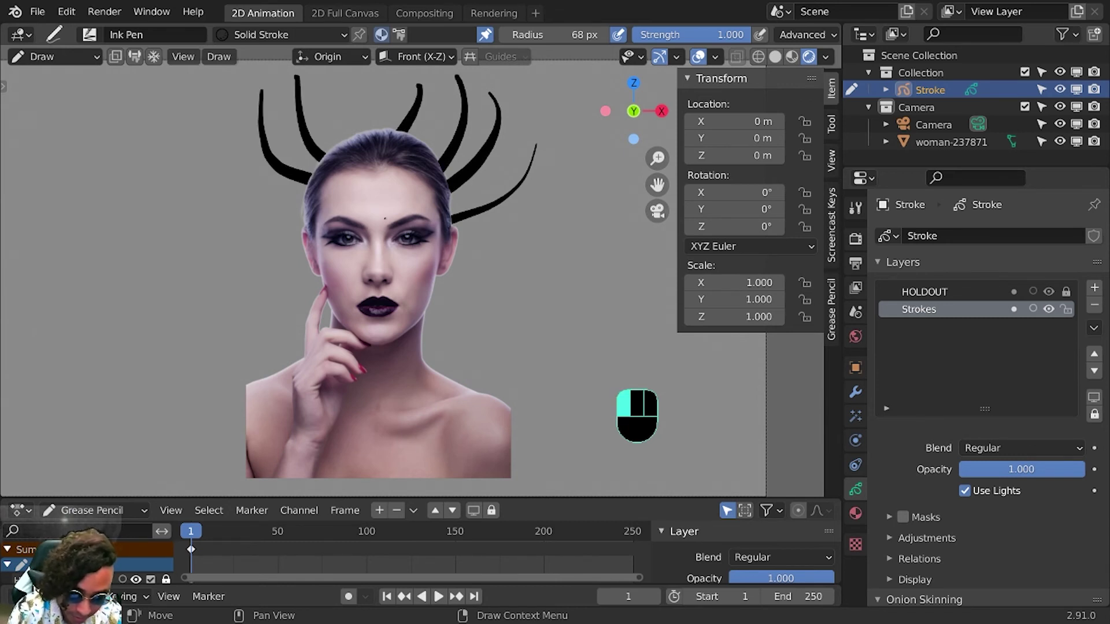
pyautogui.moveTo(241, 161)
pyautogui.mouseDown()
pyautogui.moveTo(254, 194)
pyautogui.moveTo(304, 243)
pyautogui.mouseUp()
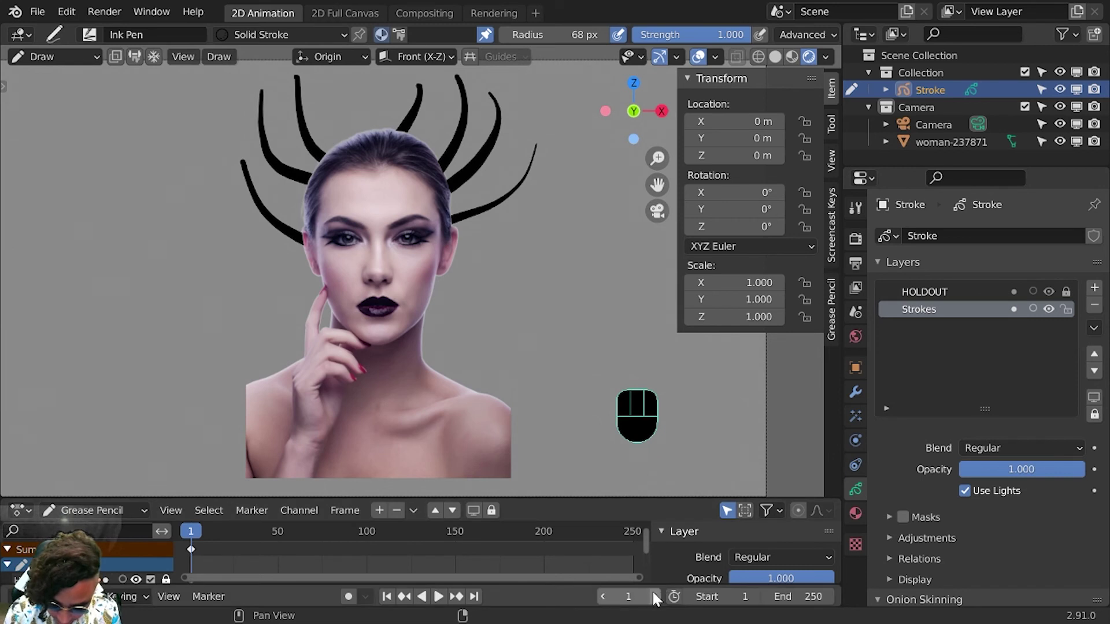
# On frame 2, redraw a new set of hair strands around the head
pyautogui.click(655, 596)
pyautogui.moveTo(536, 92); pyautogui.dragTo(448, 180)
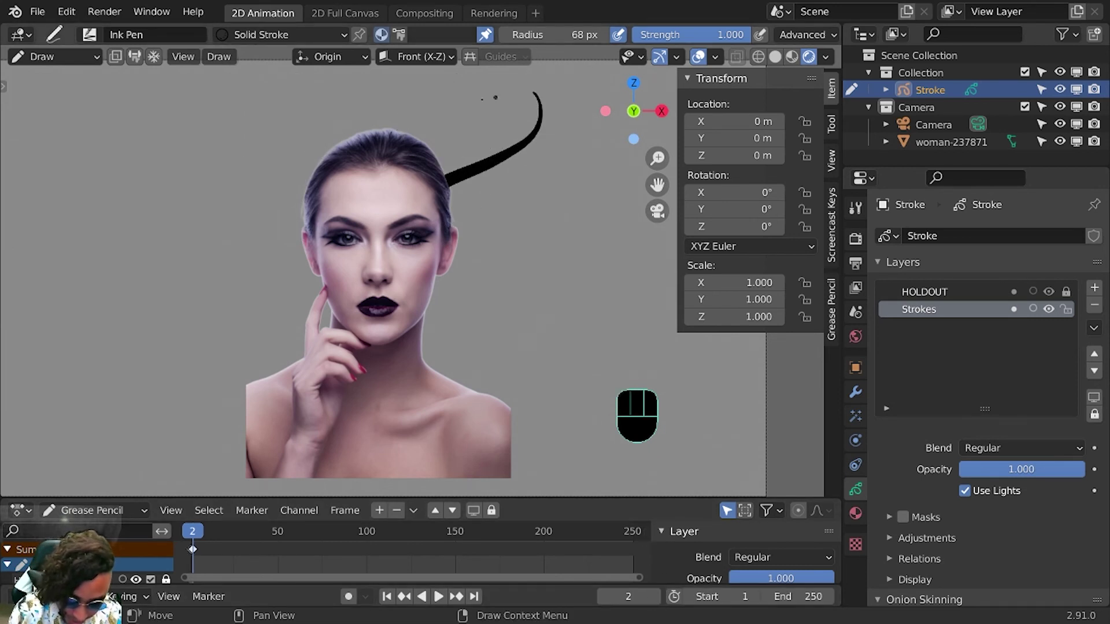
pyautogui.moveTo(242, 106)
pyautogui.mouseDown()
pyautogui.moveTo(274, 199)
pyautogui.moveTo(303, 231)
pyautogui.mouseUp()
pyautogui.moveTo(289, 74); pyautogui.dragTo(321, 167)
pyautogui.moveTo(477, 75); pyautogui.dragTo(428, 153)
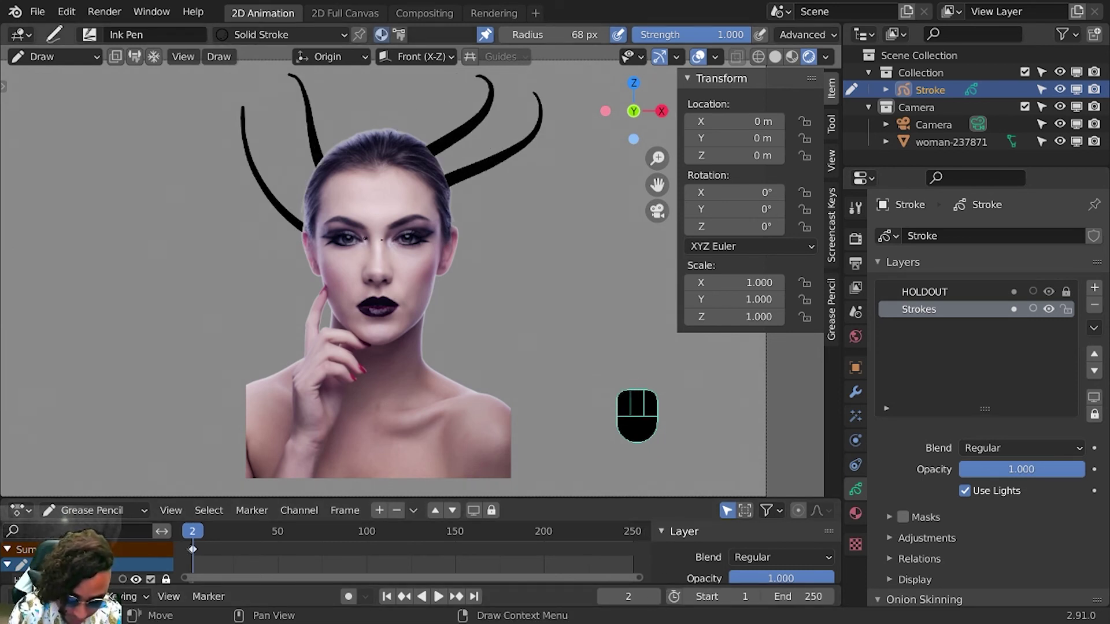
pyautogui.moveTo(550, 145)
pyautogui.mouseDown()
pyautogui.moveTo(513, 208)
pyautogui.moveTo(458, 239)
pyautogui.mouseUp()
pyautogui.moveTo(325, 74); pyautogui.dragTo(372, 132)
pyautogui.moveTo(423, 74); pyautogui.dragTo(413, 138)
pyautogui.moveTo(537, 88); pyautogui.dragTo(451, 193)
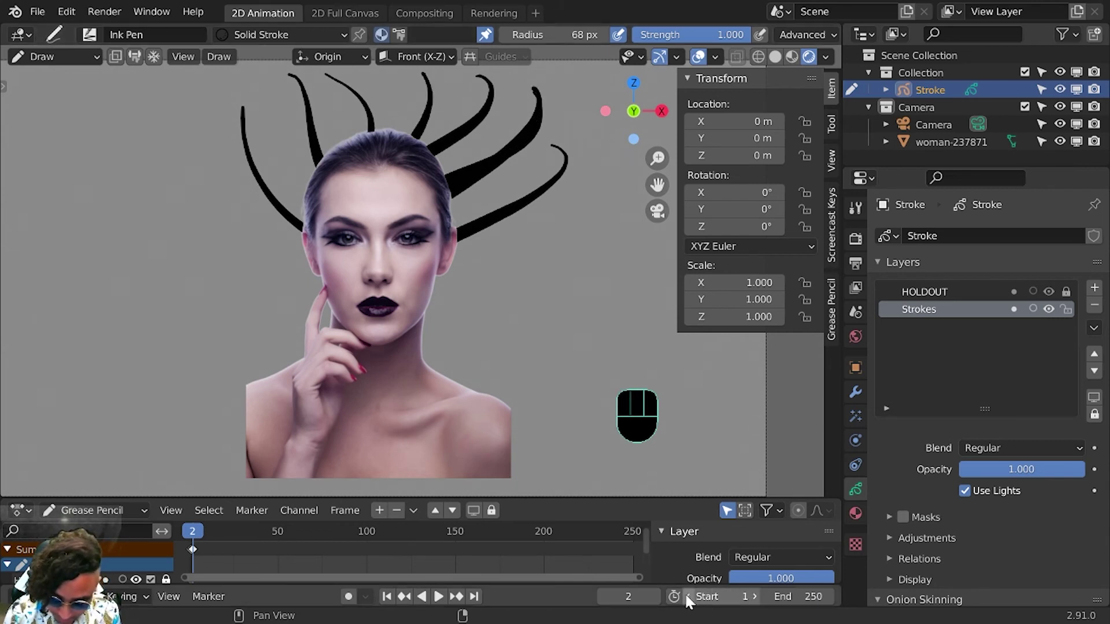
# On frame 3, draw seven fresh hair strands fanning toward the head
pyautogui.press('Right')
pyautogui.moveTo(526, 84); pyautogui.dragTo(442, 171)
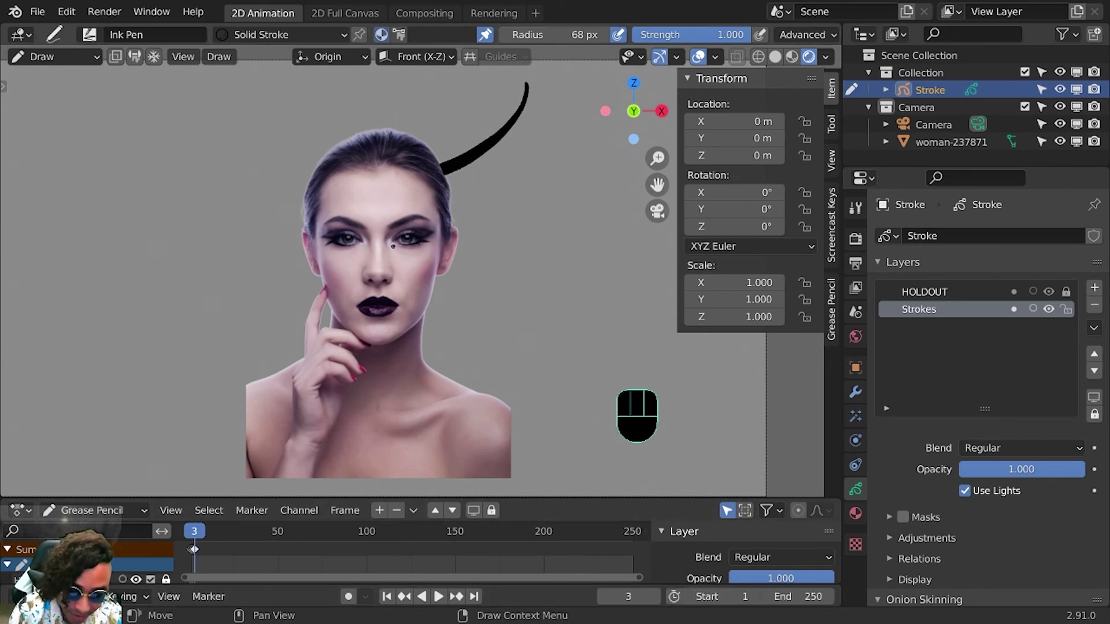
pyautogui.moveTo(263, 79)
pyautogui.mouseDown()
pyautogui.moveTo(259, 108)
pyautogui.moveTo(304, 240)
pyautogui.mouseUp()
pyautogui.moveTo(315, 75); pyautogui.dragTo(321, 161)
pyautogui.moveTo(463, 78); pyautogui.dragTo(413, 139)
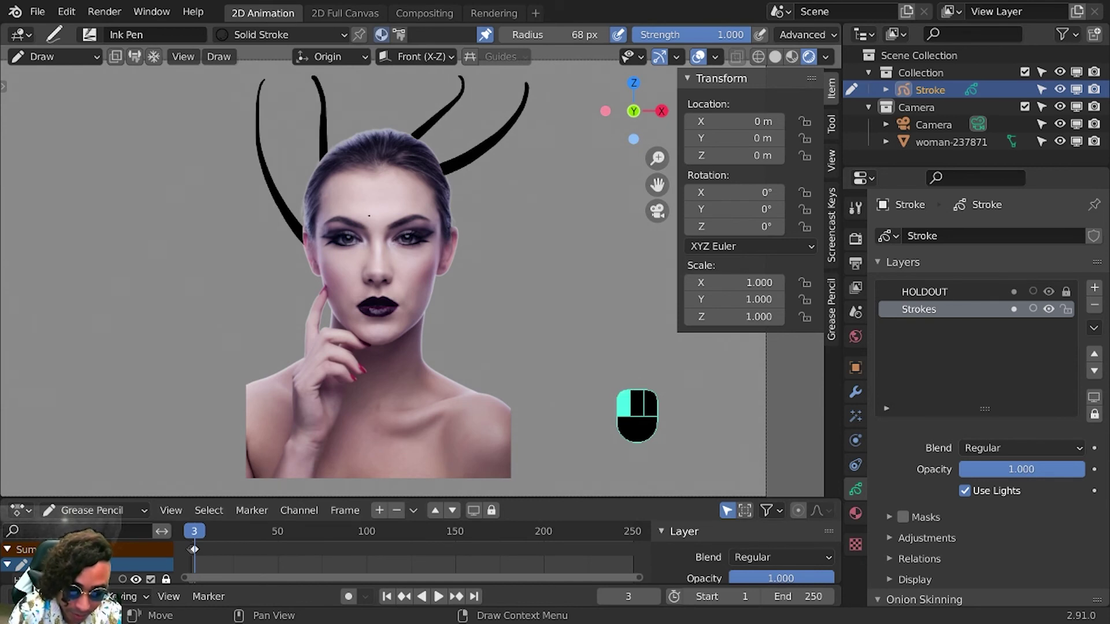
pyautogui.moveTo(548, 116); pyautogui.dragTo(452, 225)
pyautogui.moveTo(384, 75); pyautogui.dragTo(375, 130)
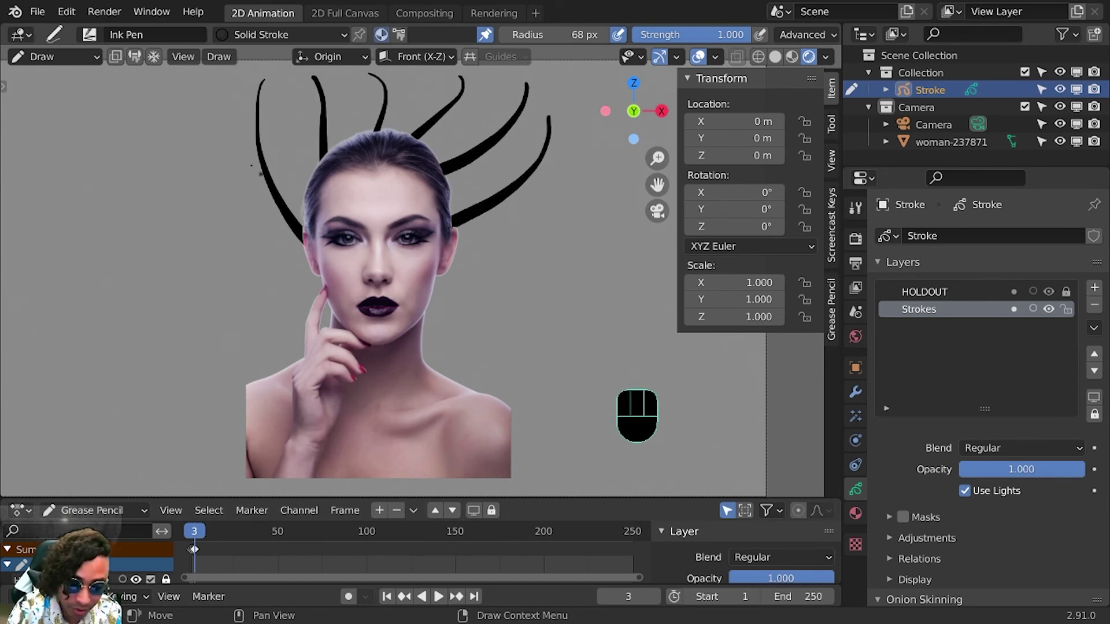
pyautogui.moveTo(230, 134); pyautogui.dragTo(309, 263)
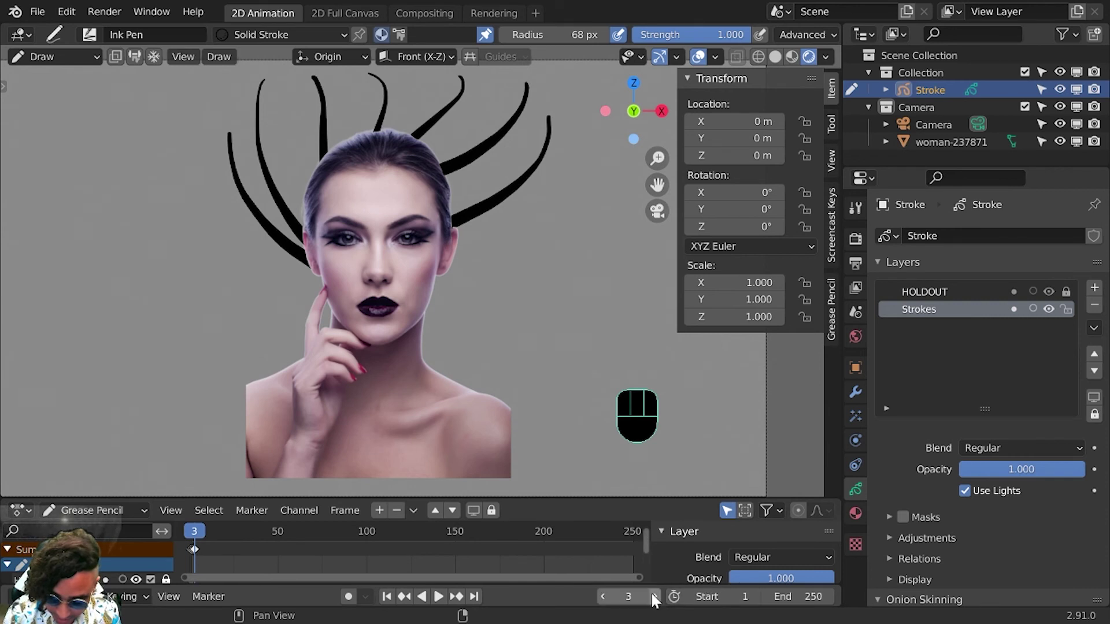
# On frame 4, draw another varied set of hair strands behind the head
pyautogui.press('Right')
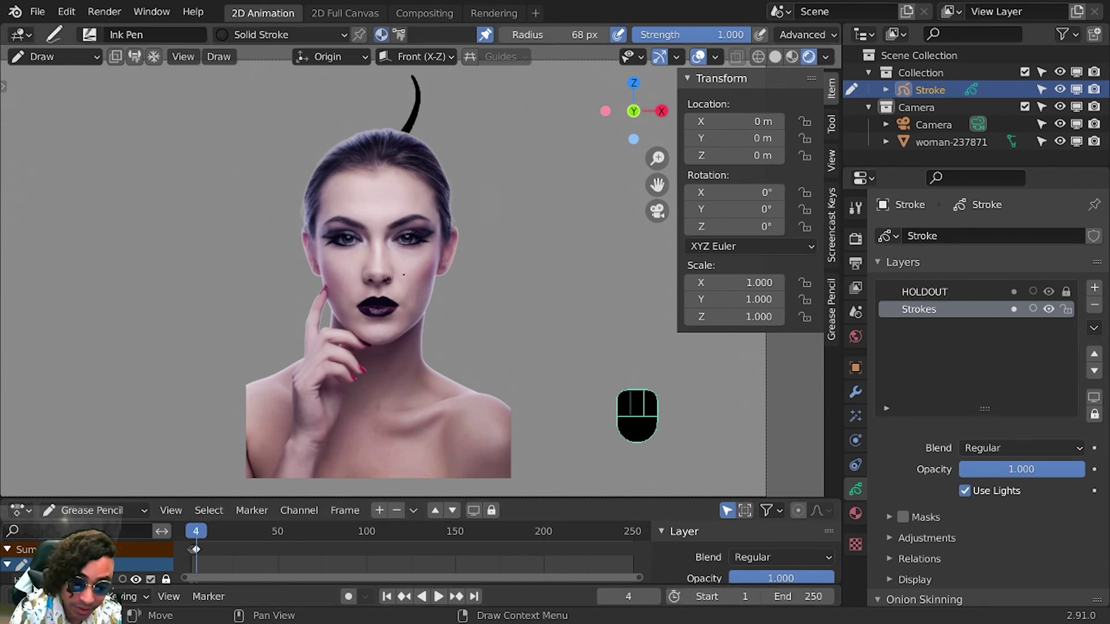
pyautogui.moveTo(536, 90); pyautogui.dragTo(450, 190)
pyautogui.moveTo(273, 103); pyautogui.dragTo(305, 255)
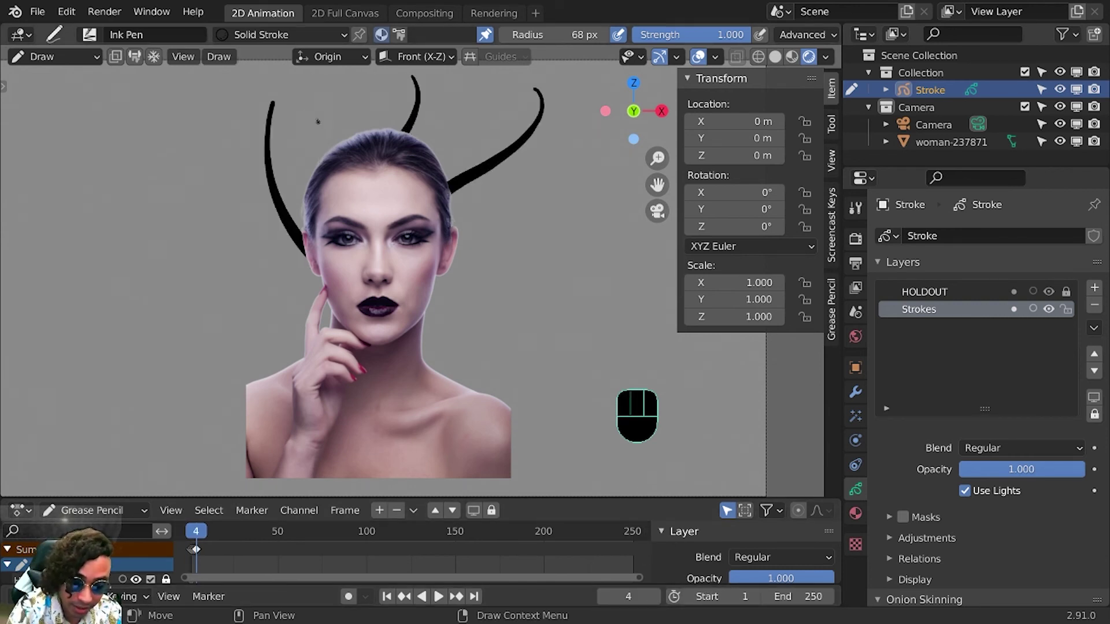
pyautogui.moveTo(322, 95); pyautogui.dragTo(323, 155)
pyautogui.moveTo(368, 77); pyautogui.dragTo(375, 130)
pyautogui.moveTo(474, 77); pyautogui.dragTo(440, 163)
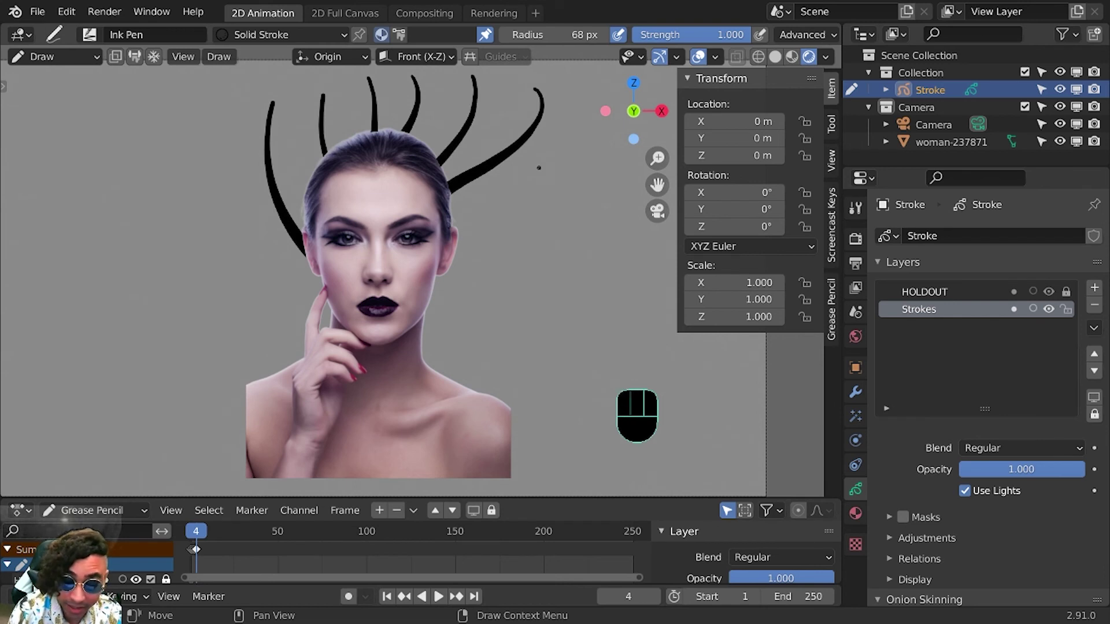
pyautogui.moveTo(542, 157); pyautogui.dragTo(457, 241)
pyautogui.moveTo(293, 88); pyautogui.dragTo(305, 207)
pyautogui.moveTo(446, 84); pyautogui.dragTo(446, 84)
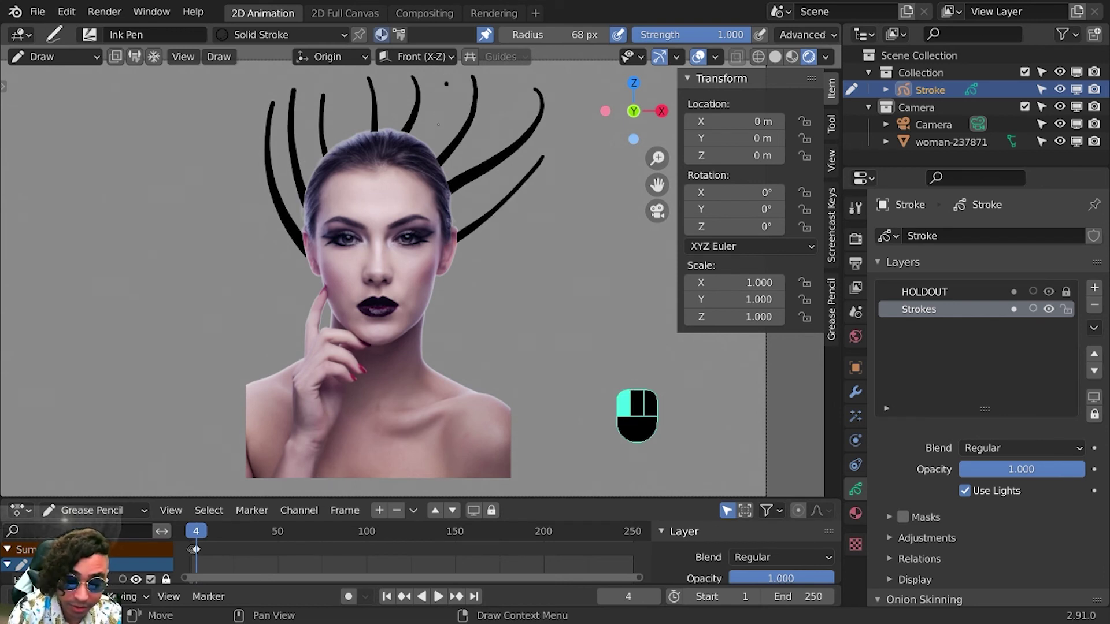
pyautogui.moveTo(438, 123); pyautogui.dragTo(429, 154)
pyautogui.moveTo(531, 137); pyautogui.dragTo(456, 223)
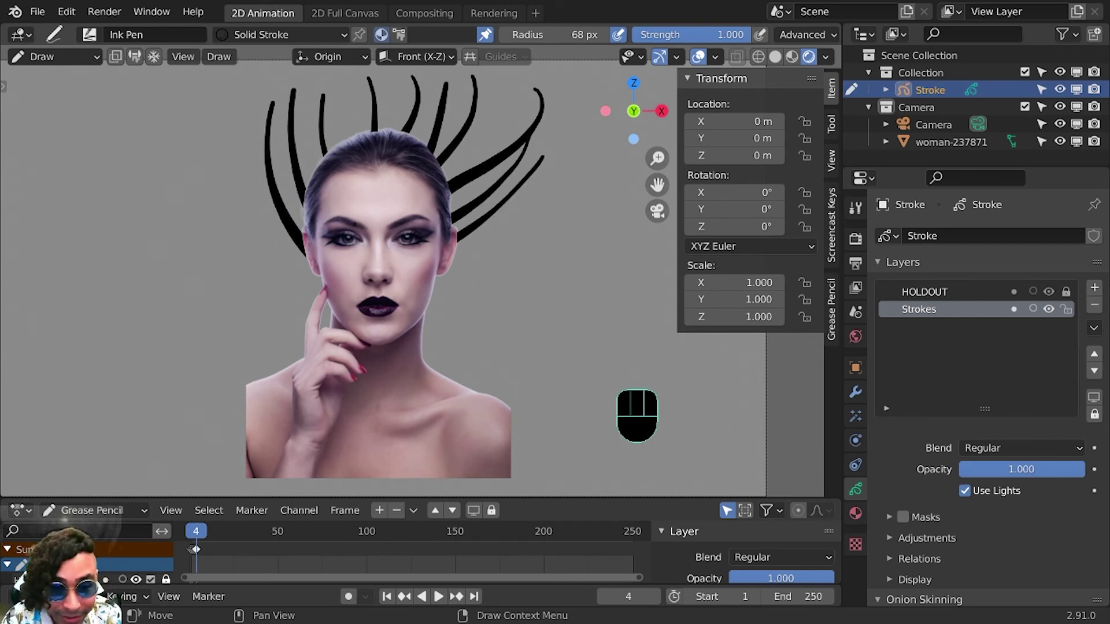